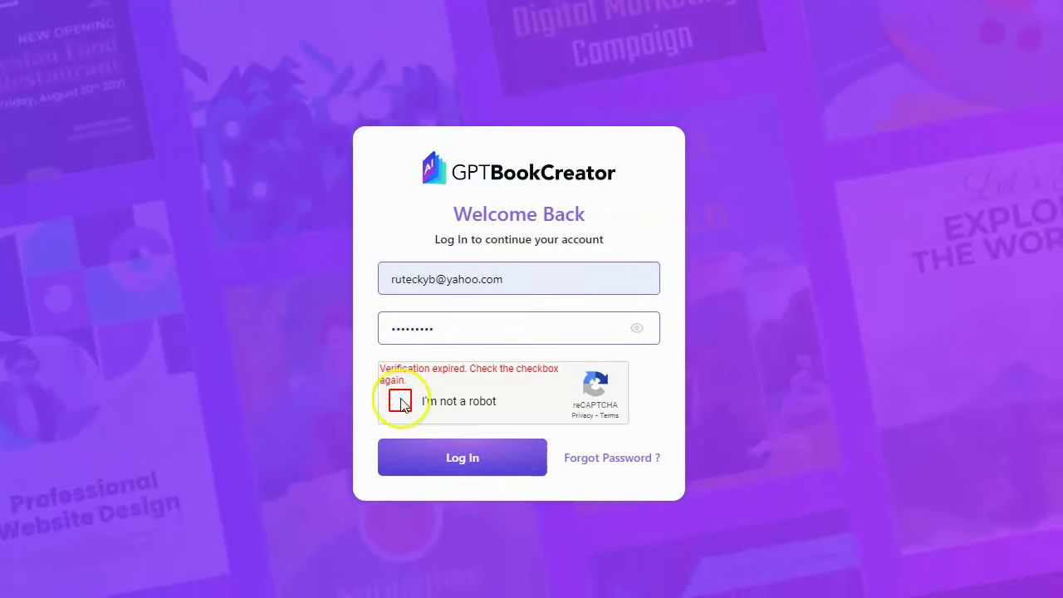
# Pass the reCAPTCHA check, log in, and skip the guided tour.
pyautogui.click(401, 398)
pyautogui.click(429, 453)
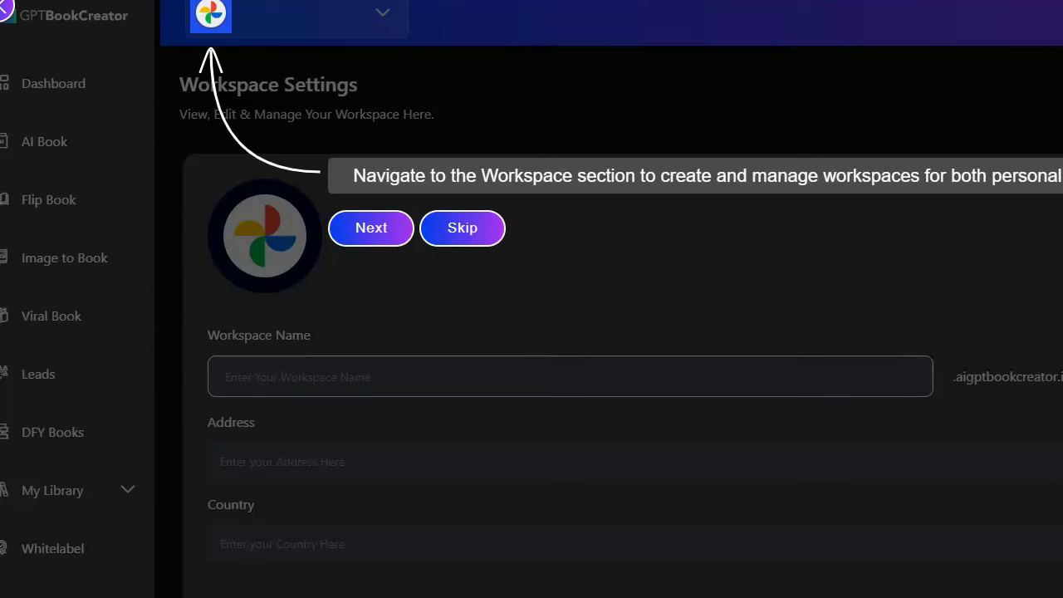
pyautogui.click(467, 226)
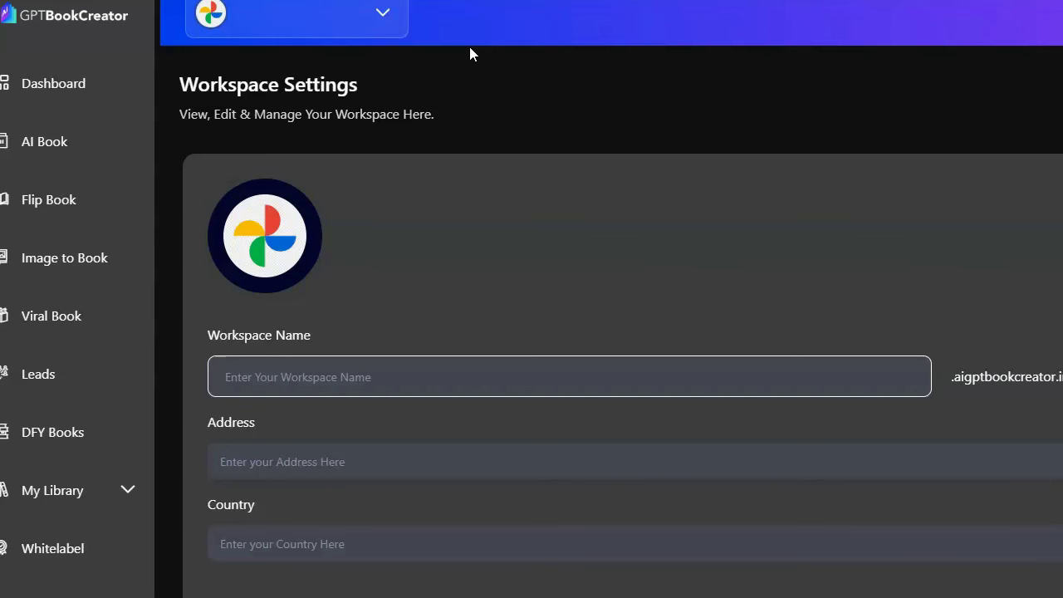
# Fill the Workspace Name from its autofill suggestion and save the workspace settings.
pyautogui.click(489, 76)
pyautogui.click(50, 141)
pyautogui.click(54, 143)
pyautogui.click(305, 381)
pyautogui.write('brett')
pyautogui.click(408, 465)
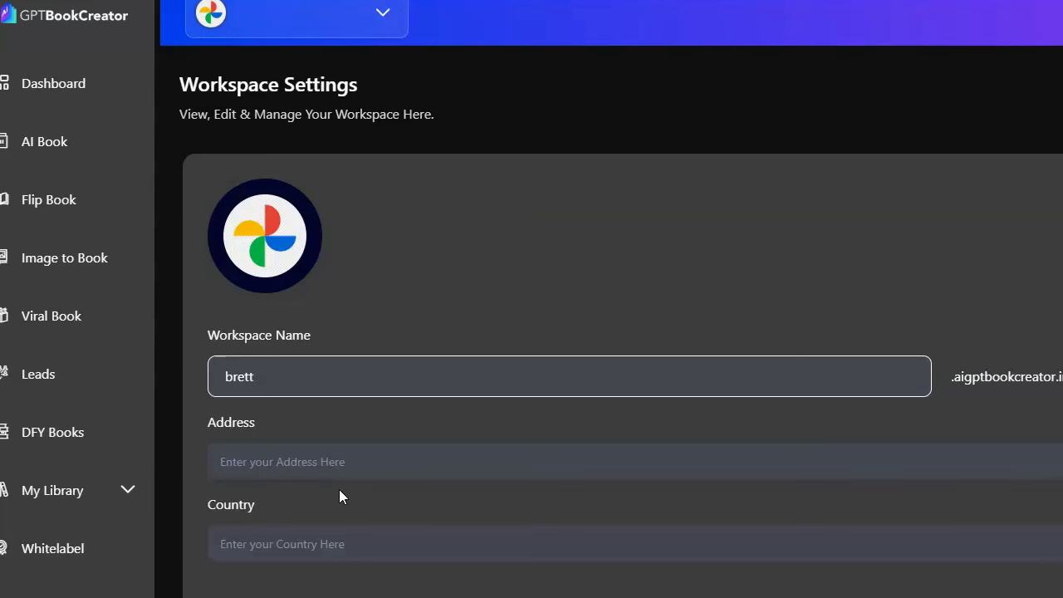
pyautogui.click(191, 586)
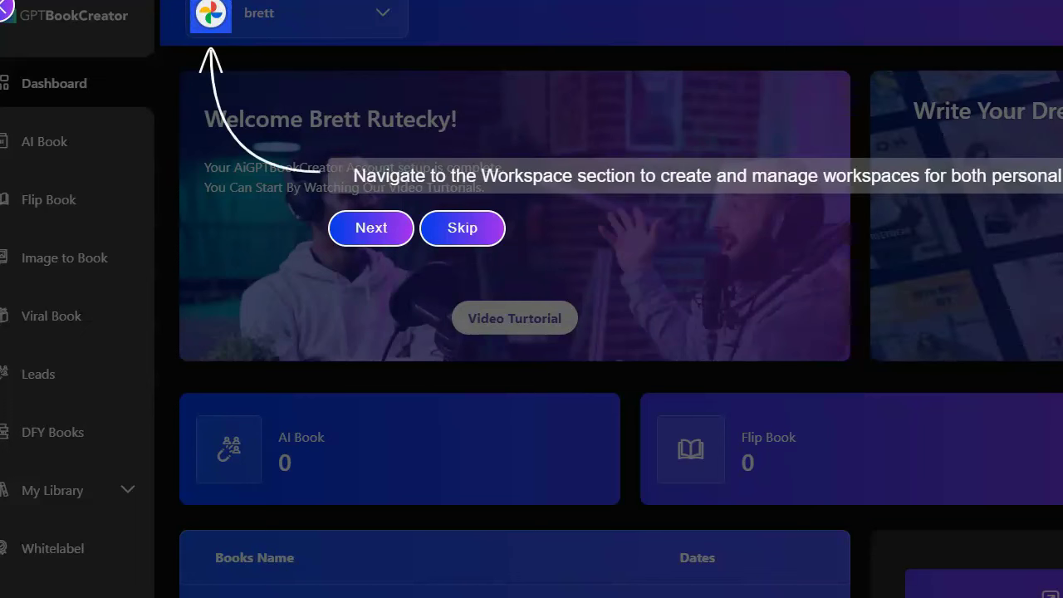
# Skip the dashboard tour, start a new AI Book, and submit Cookbooks & Recipes as its category.
pyautogui.click(468, 243)
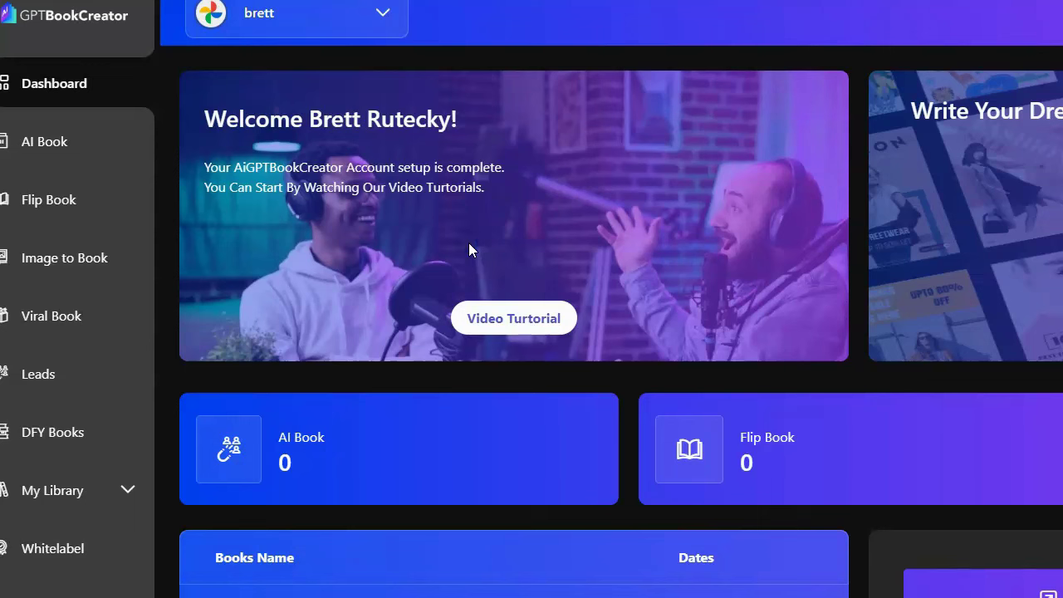
pyautogui.click(44, 141)
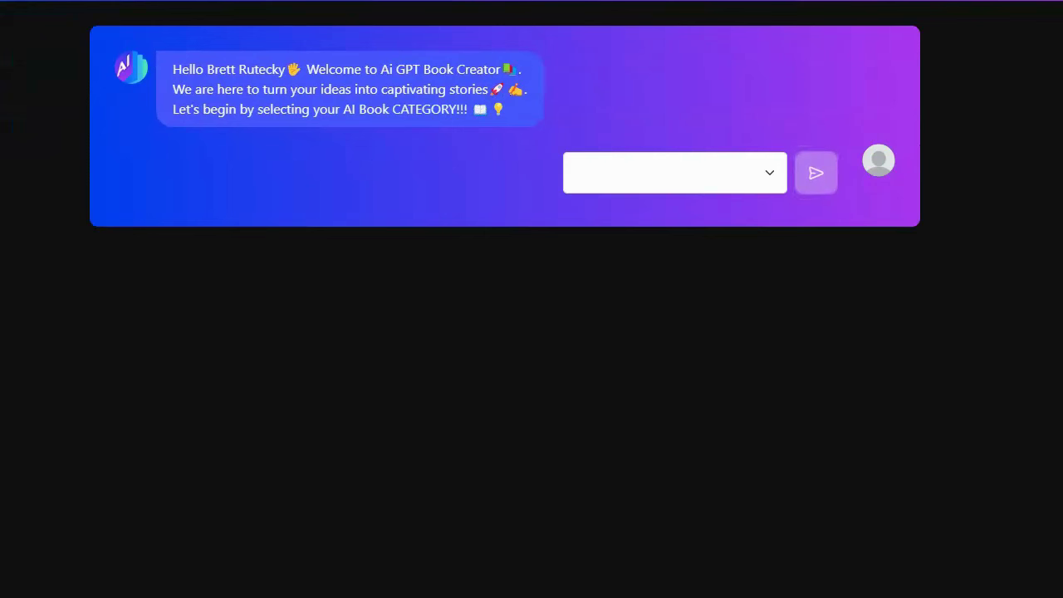
pyautogui.click(764, 173)
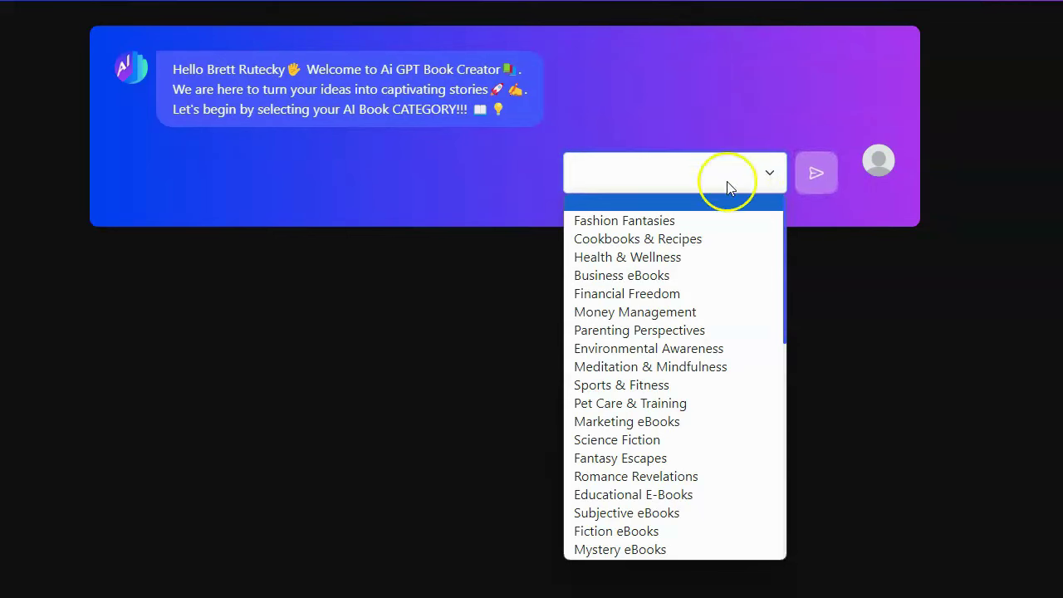
pyautogui.click(671, 241)
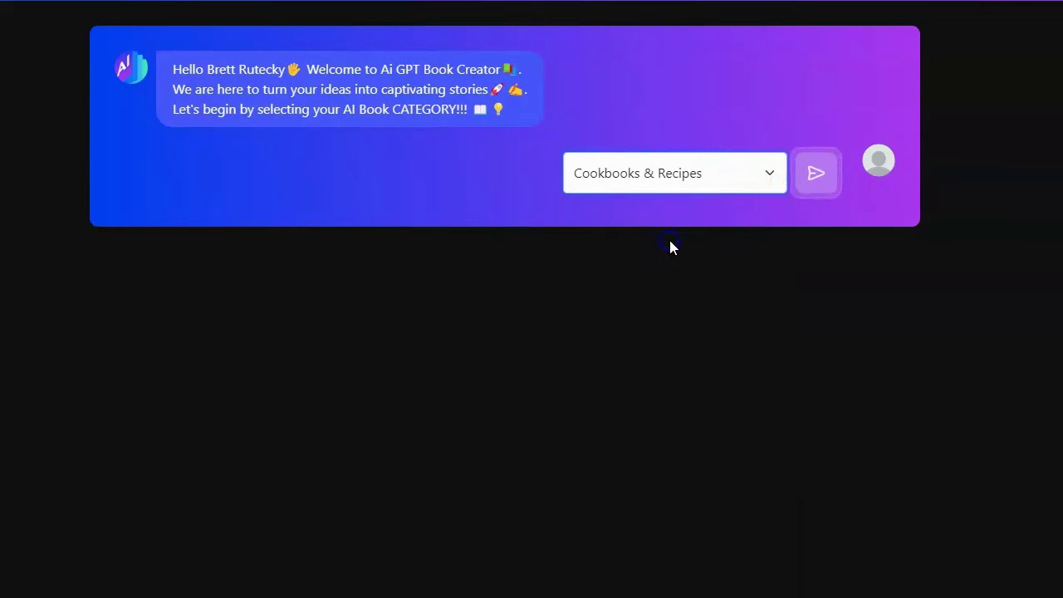
pyautogui.click(821, 183)
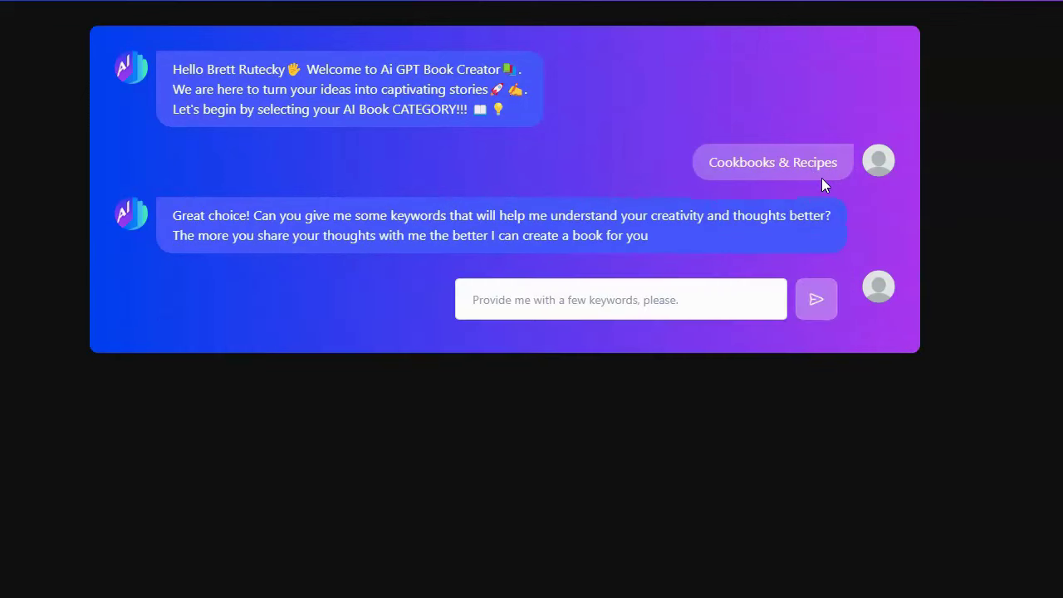
# Submit the keyword 'Mexican', capitalising it via the spelling suggestion.
pyautogui.click(616, 303)
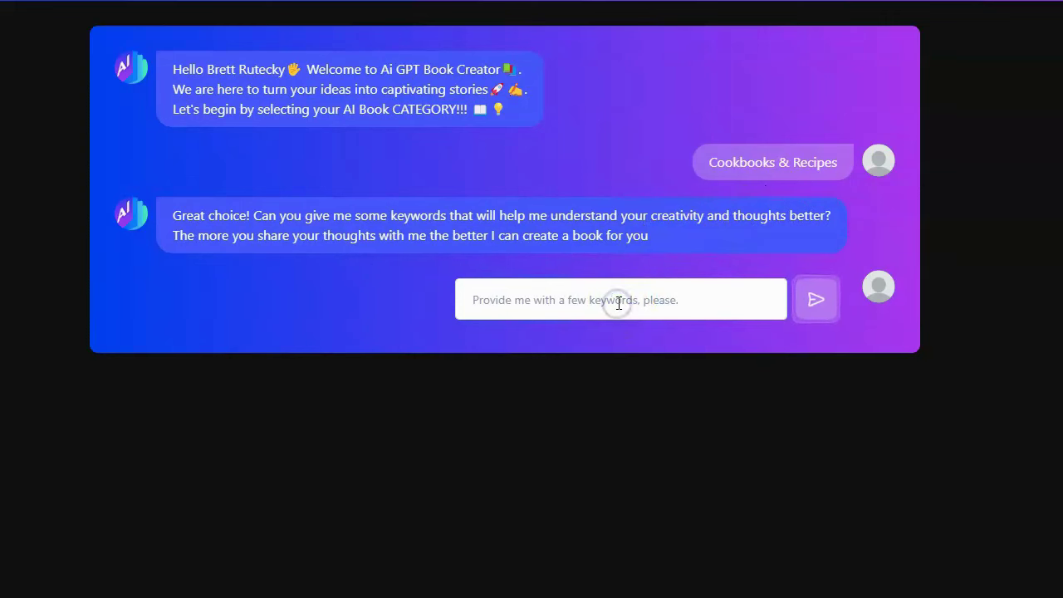
pyautogui.write('mexican')
pyautogui.rightClick(472, 300)
pyautogui.click(532, 3)
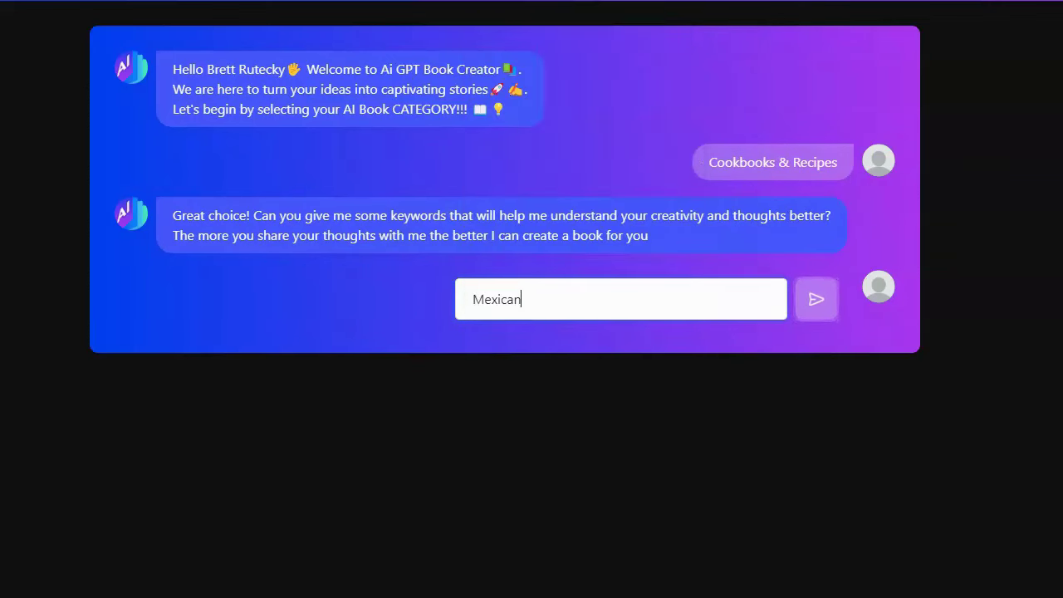
pyautogui.click(824, 300)
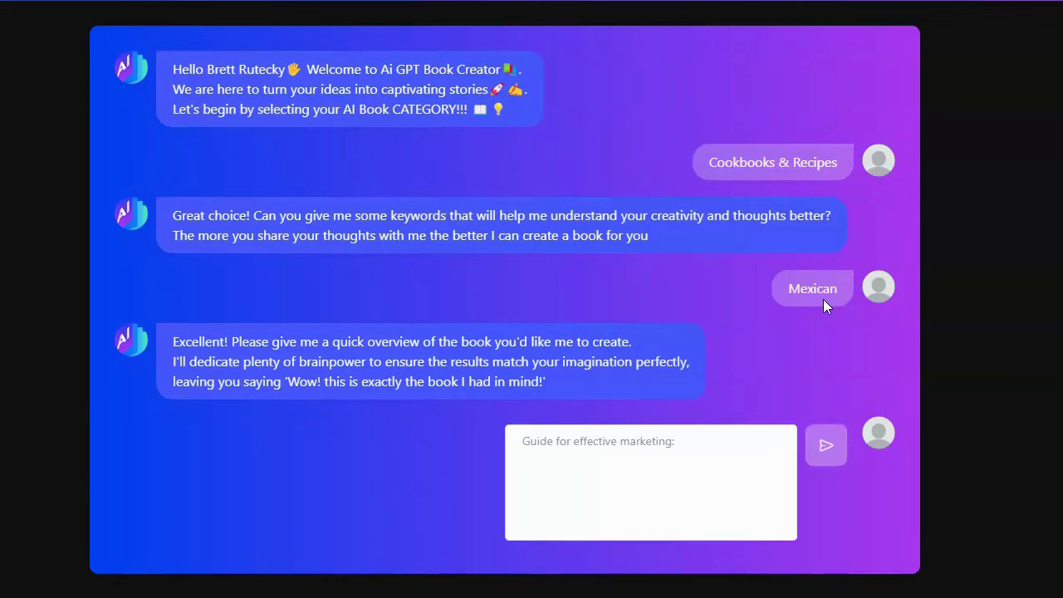
# Submit the overview 'How to quickly and easily create great Mexican meals for my family.'.
pyautogui.click(536, 452)
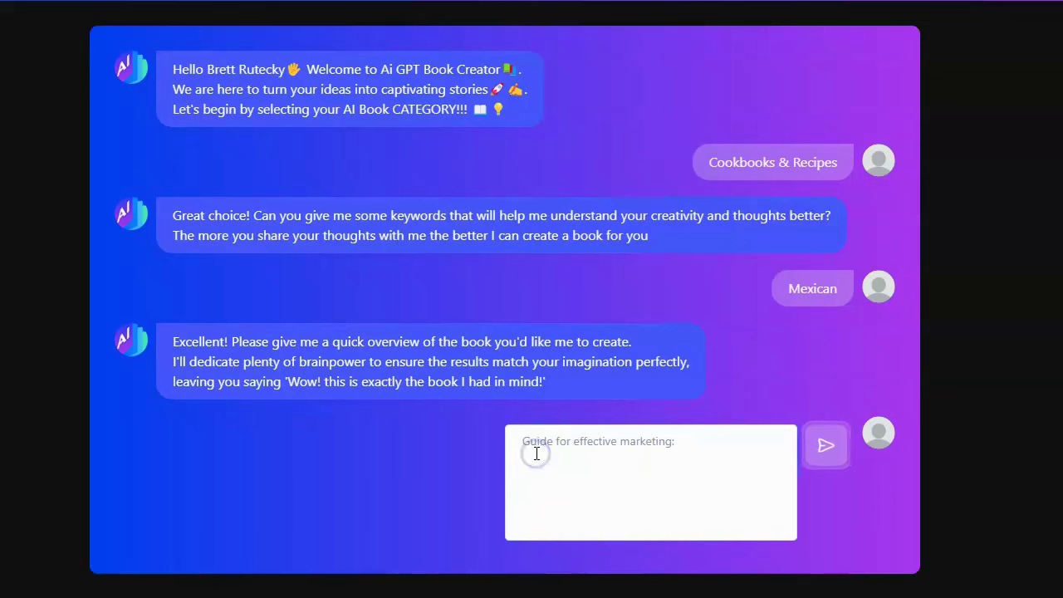
pyautogui.write('How to quick')
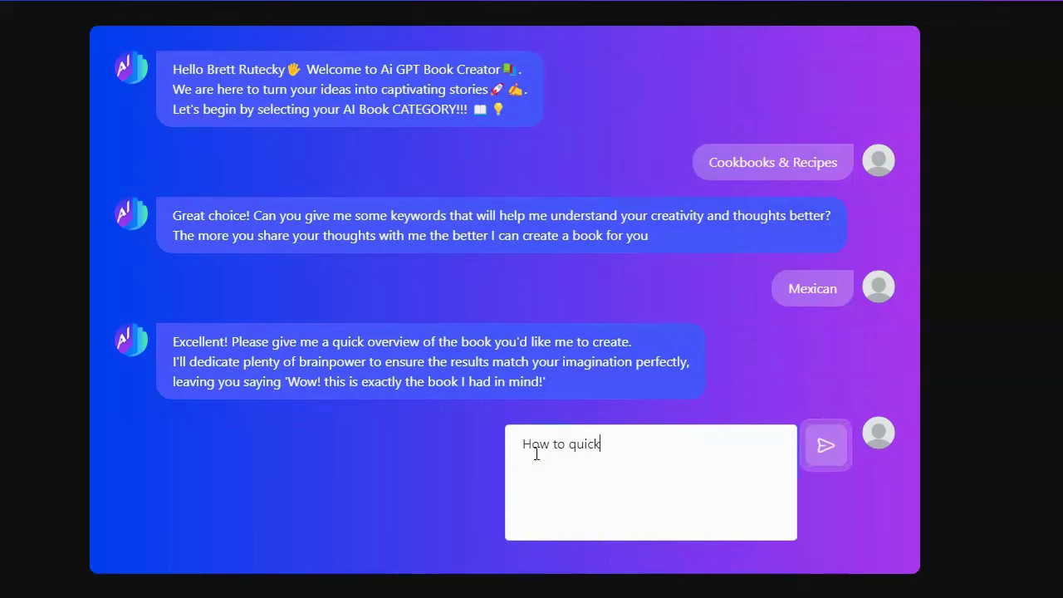
pyautogui.write('ly and easily cr')
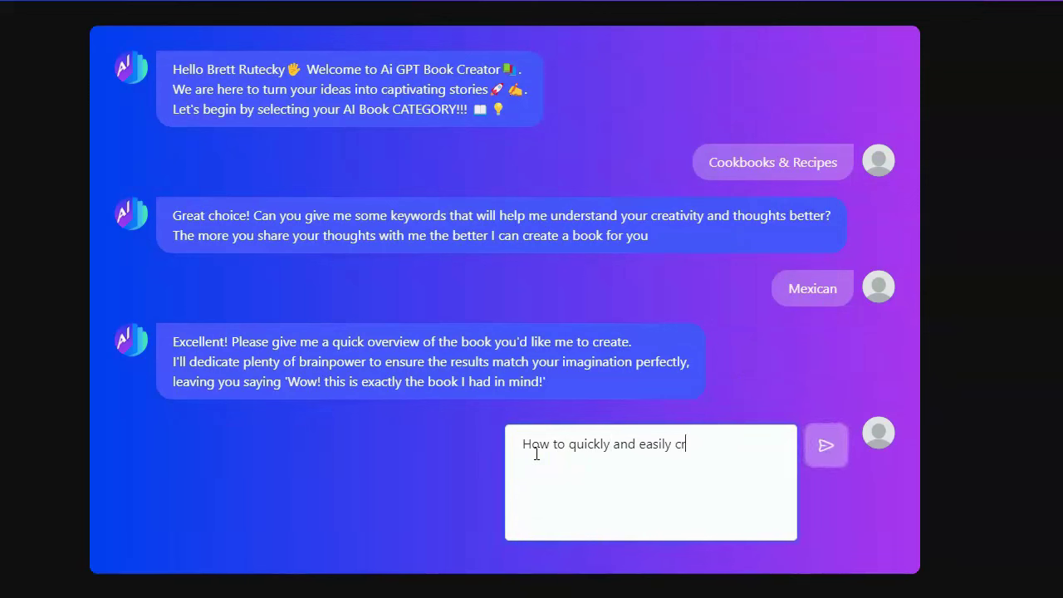
pyautogui.write('eate great me')
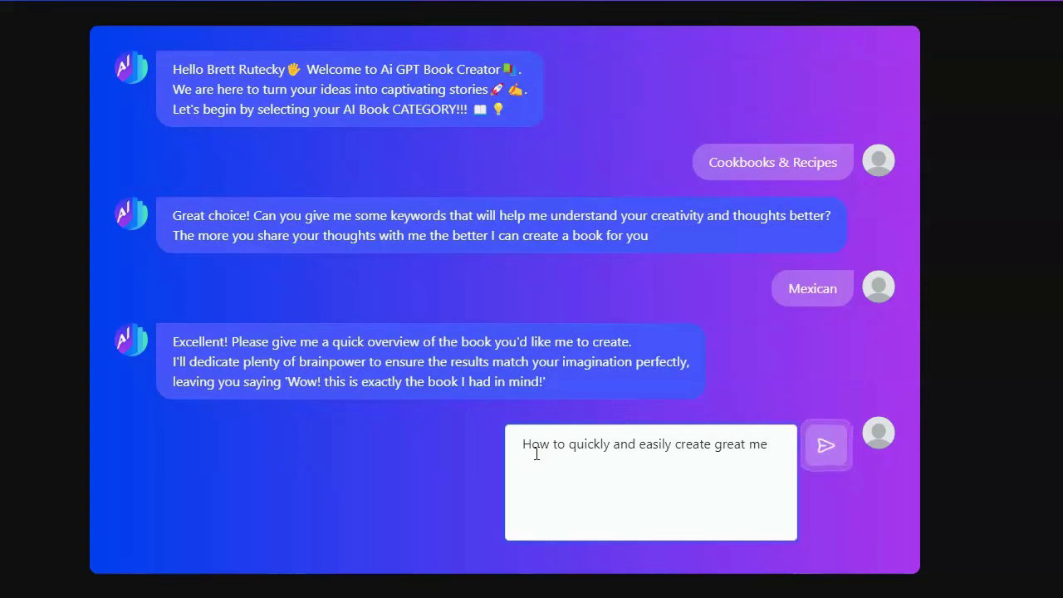
pyautogui.write('xican mea')
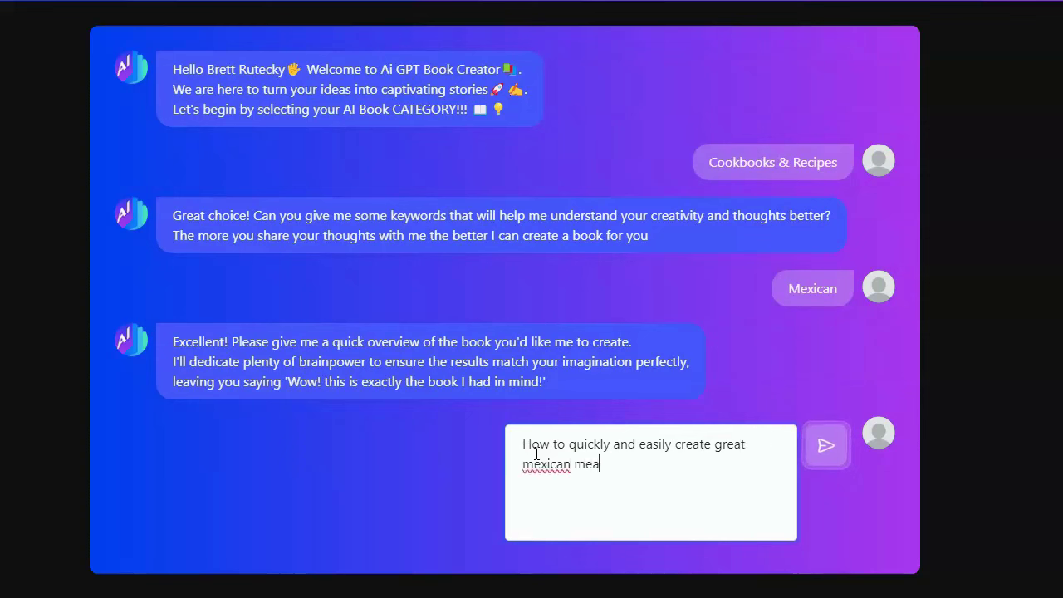
pyautogui.write('ls for my')
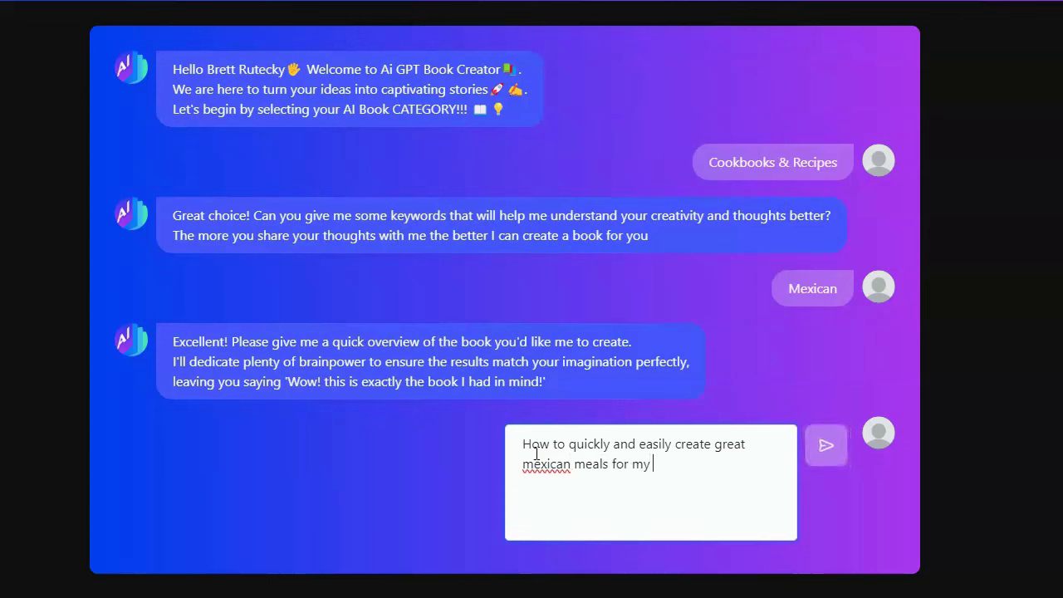
pyautogui.write(' family.')
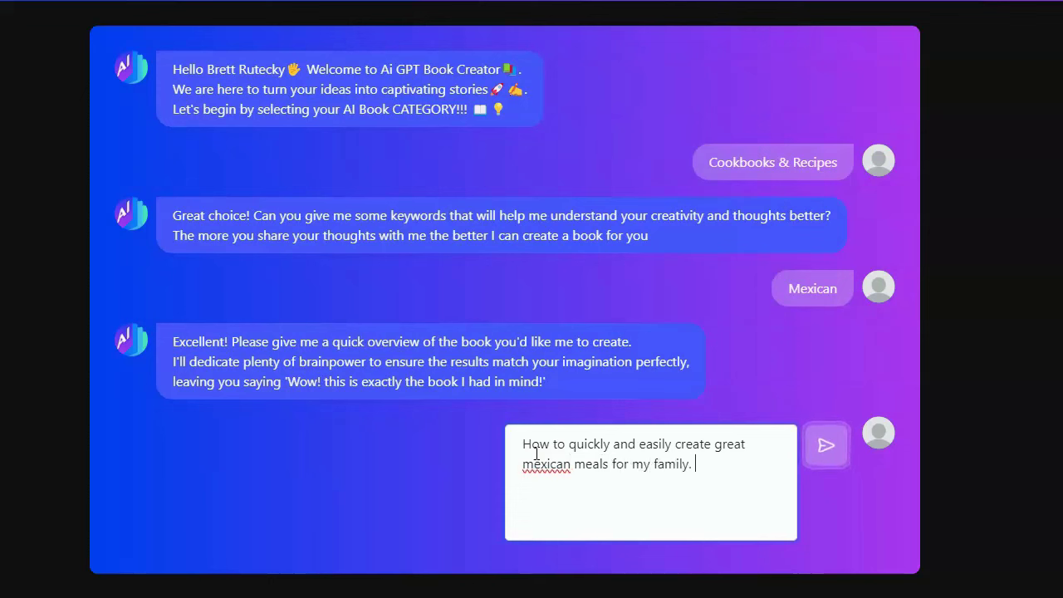
pyautogui.click(541, 463)
pyautogui.rightClick(541, 464)
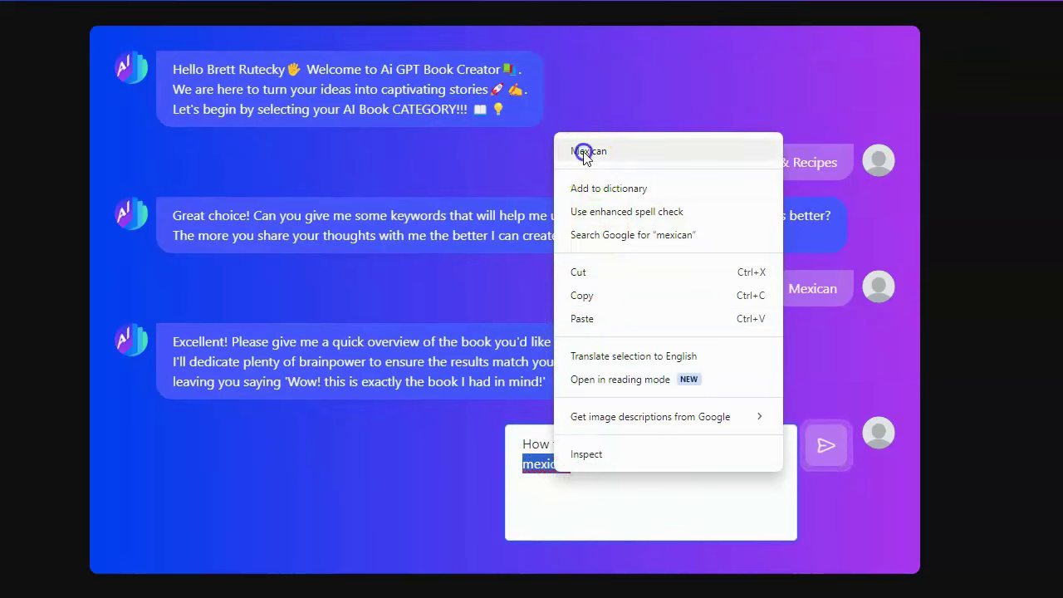
pyautogui.click(584, 151)
pyautogui.click(820, 446)
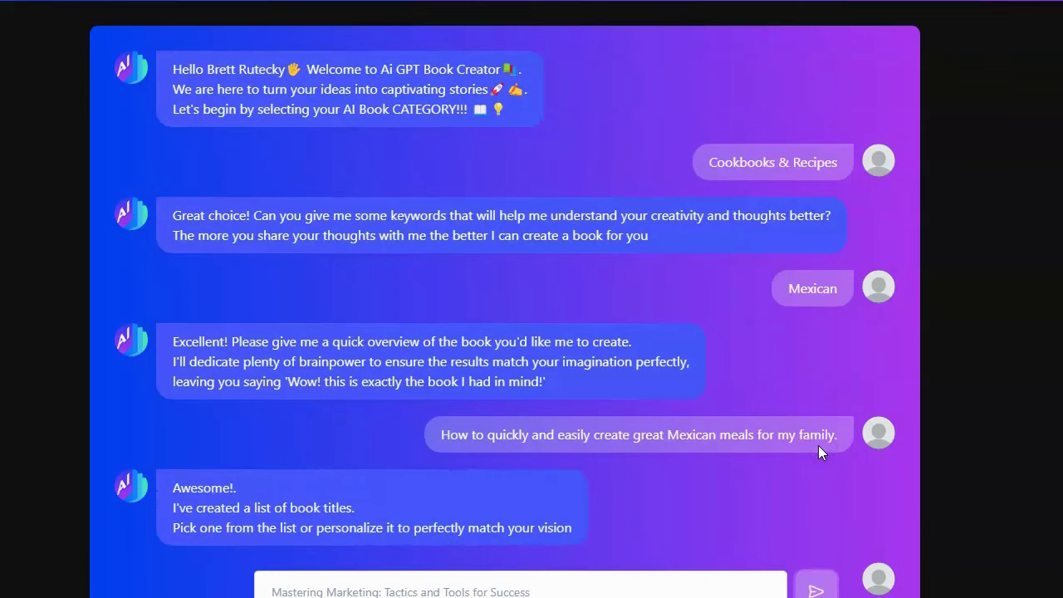
# Choose the title 'Sizzling South of the Border: Easy Mexican Meals for Busy Families'.
pyautogui.scroll(-2, 492, 320)
pyautogui.scroll(-2, 492, 320)
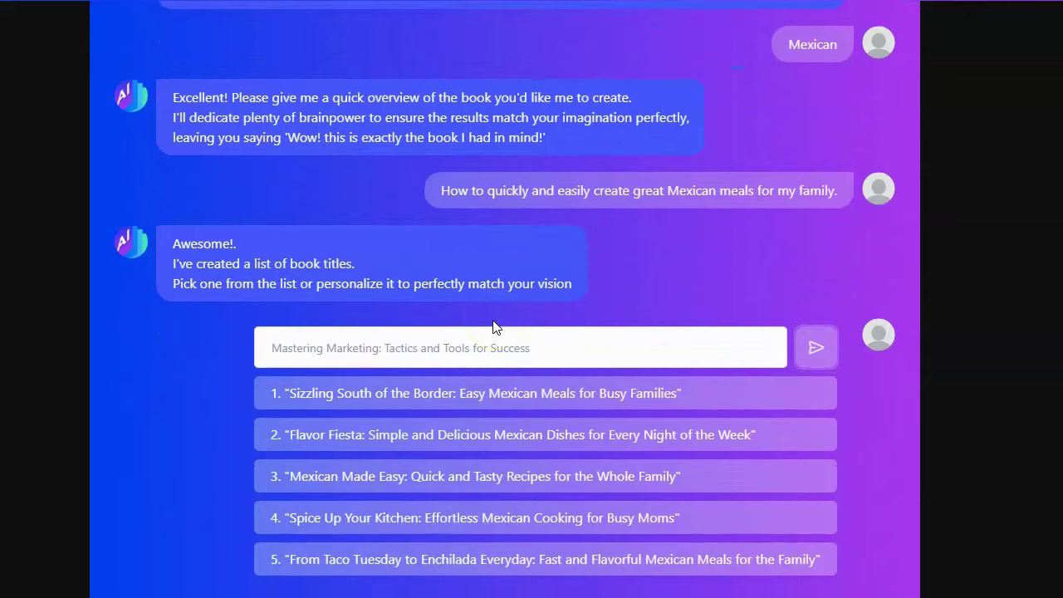
pyautogui.scroll(1, 492, 320)
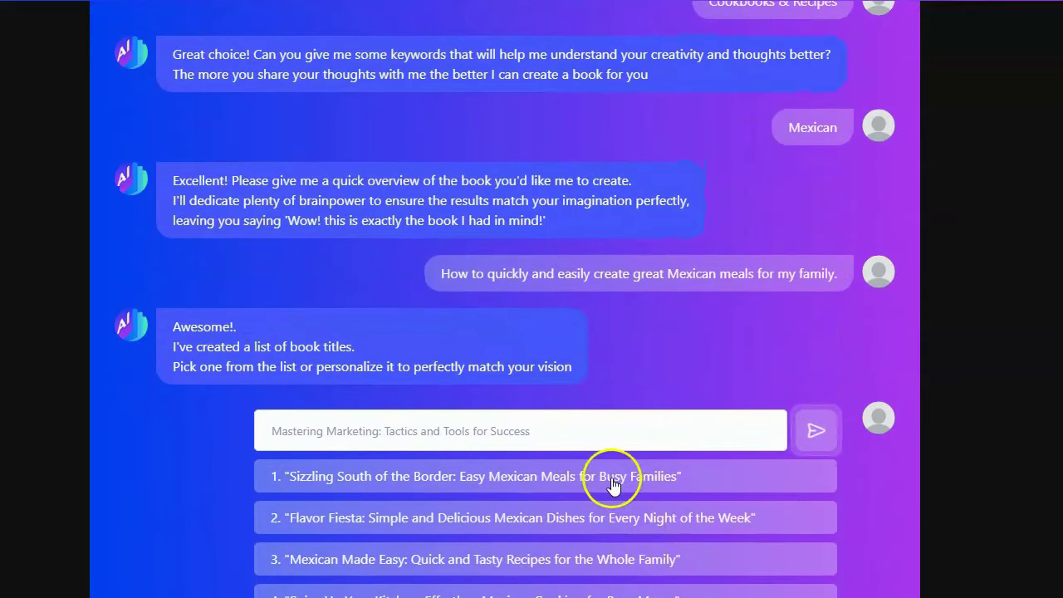
pyautogui.click(612, 474)
pyautogui.click(818, 563)
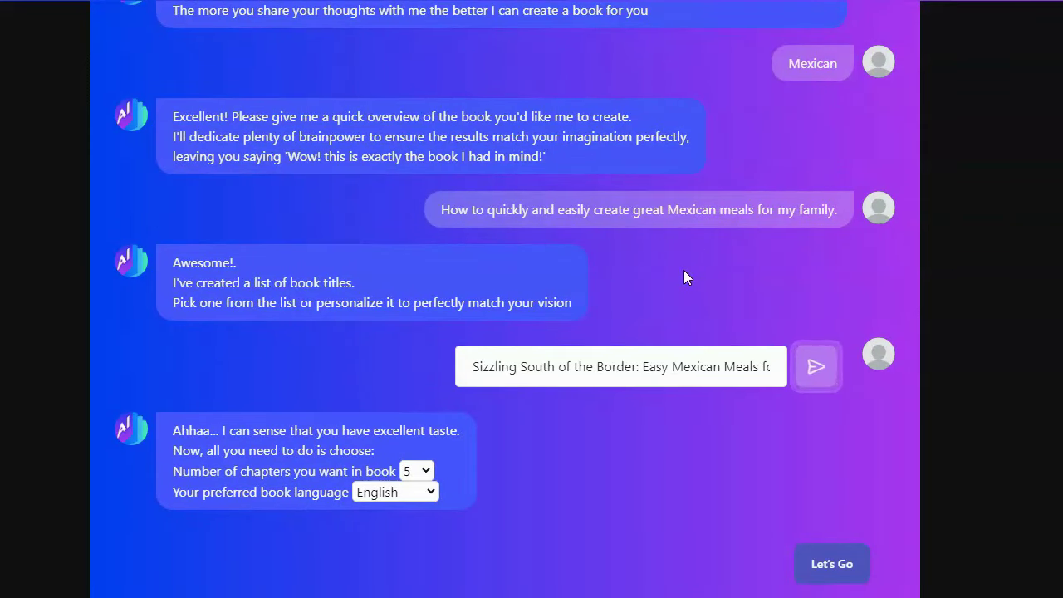
# Keep 5 chapters in English and proceed to the book cover design.
pyautogui.click(437, 421)
pyautogui.click(417, 471)
pyautogui.click(419, 471)
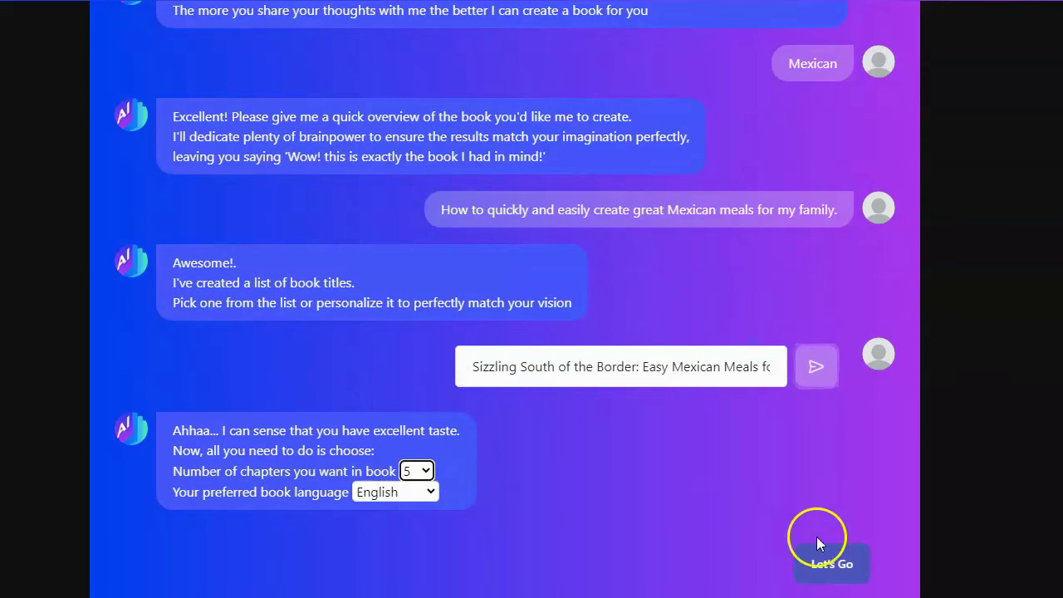
pyautogui.click(834, 562)
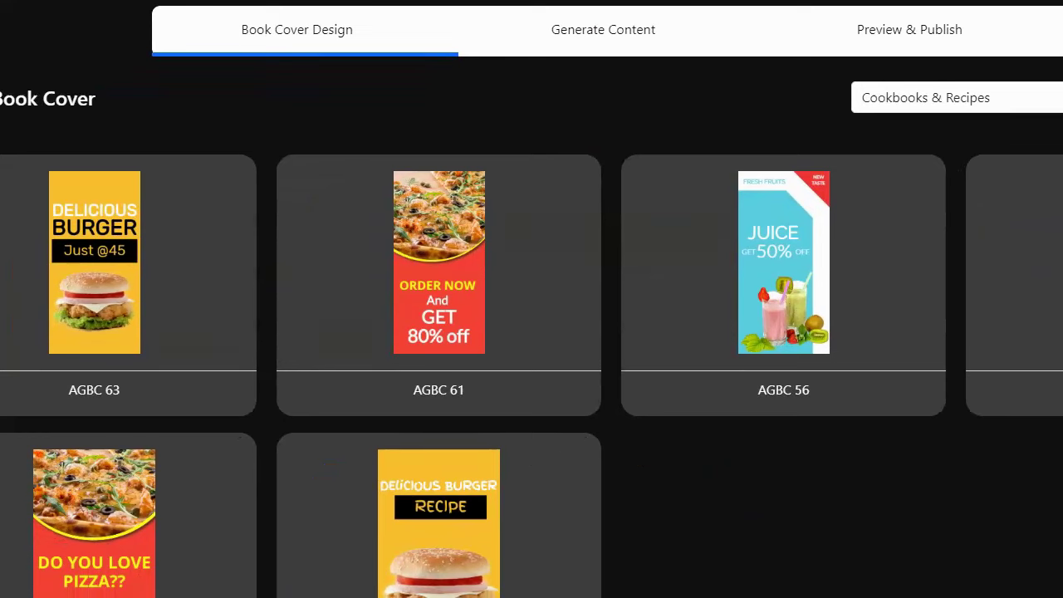
# Bring up the Choose Cover option on the AGBC 61 pizza cover template.
pyautogui.moveTo(548, 250)
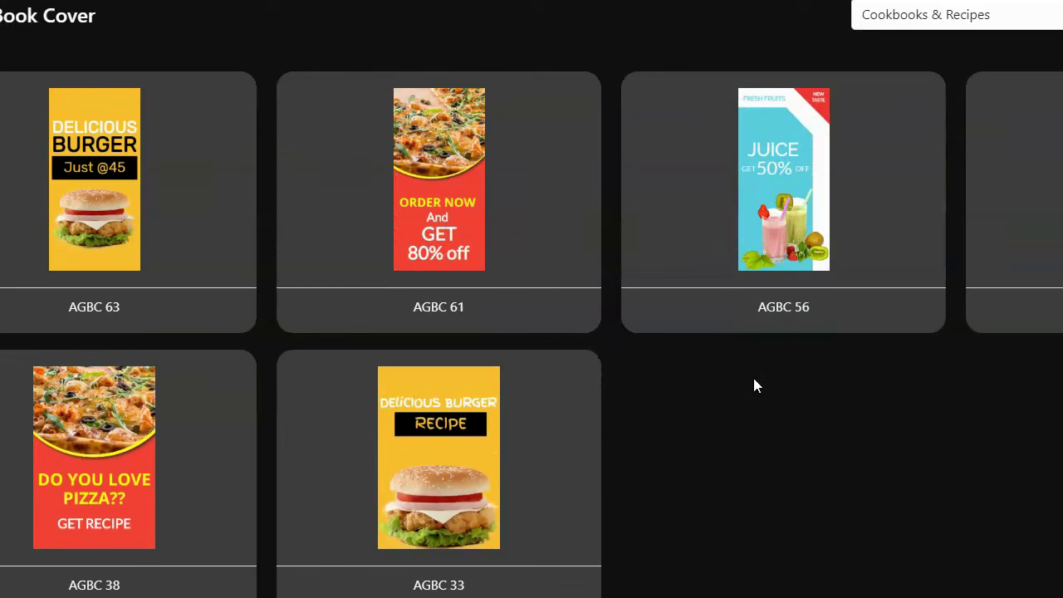
pyautogui.moveTo(462, 171)
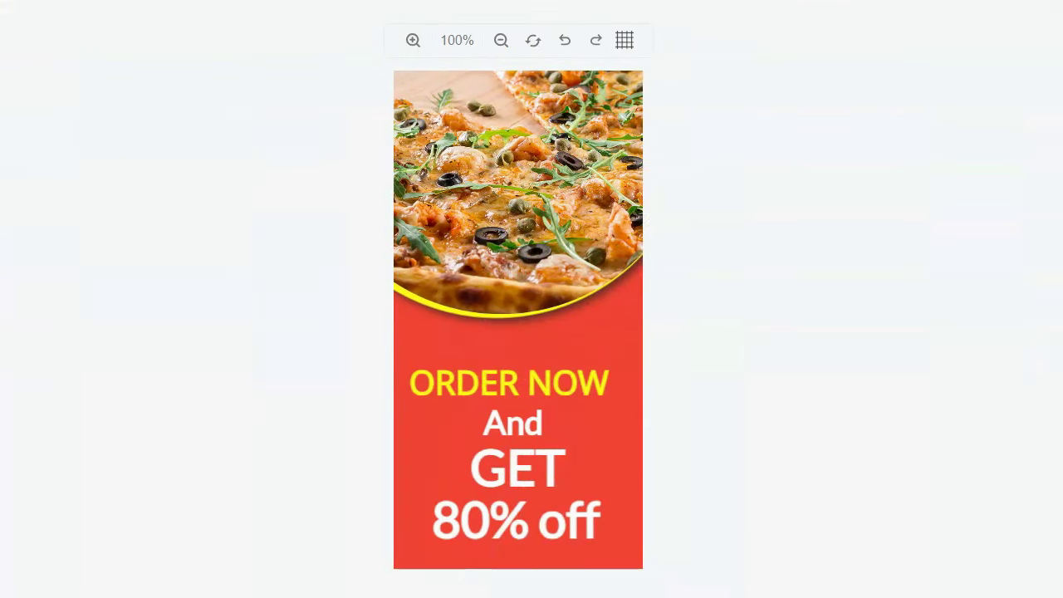
# Type the author's full name over ORDER NOW and recentre its box in the red banner.
pyautogui.click(534, 380)
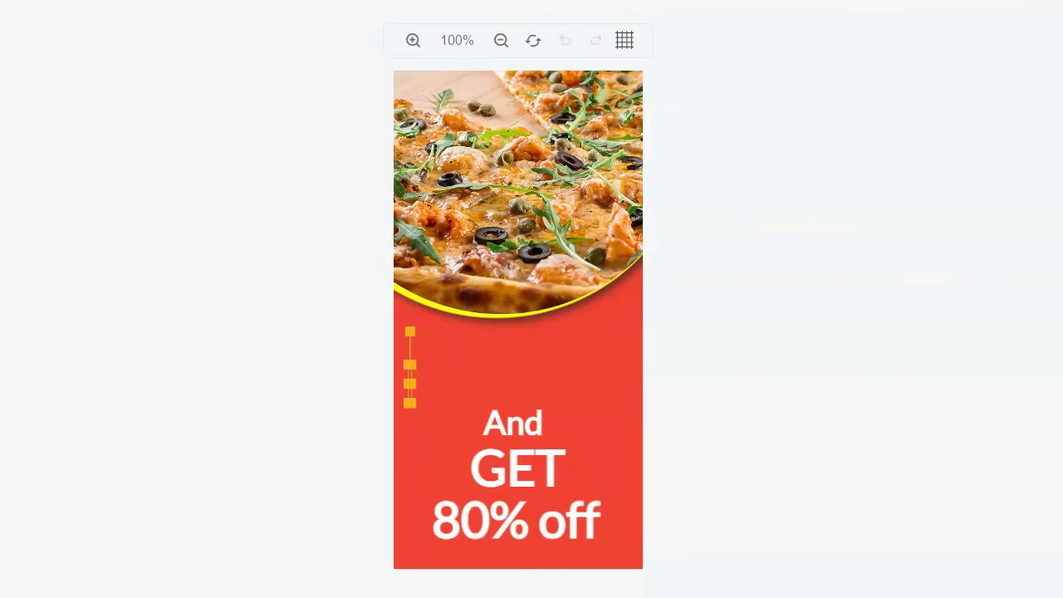
pyautogui.write('BRETT R')
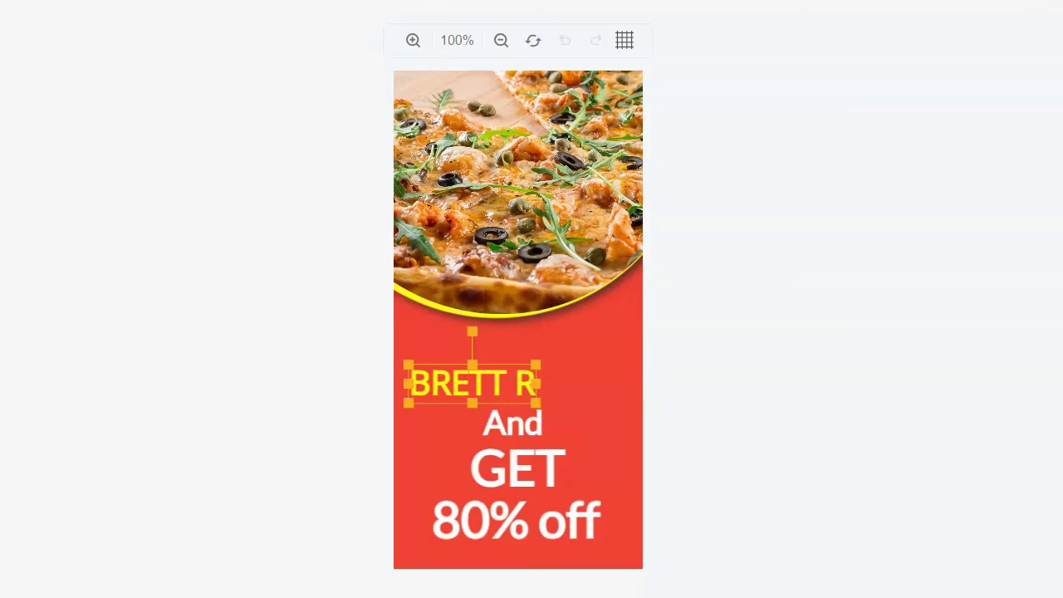
pyautogui.write('UTECKY')
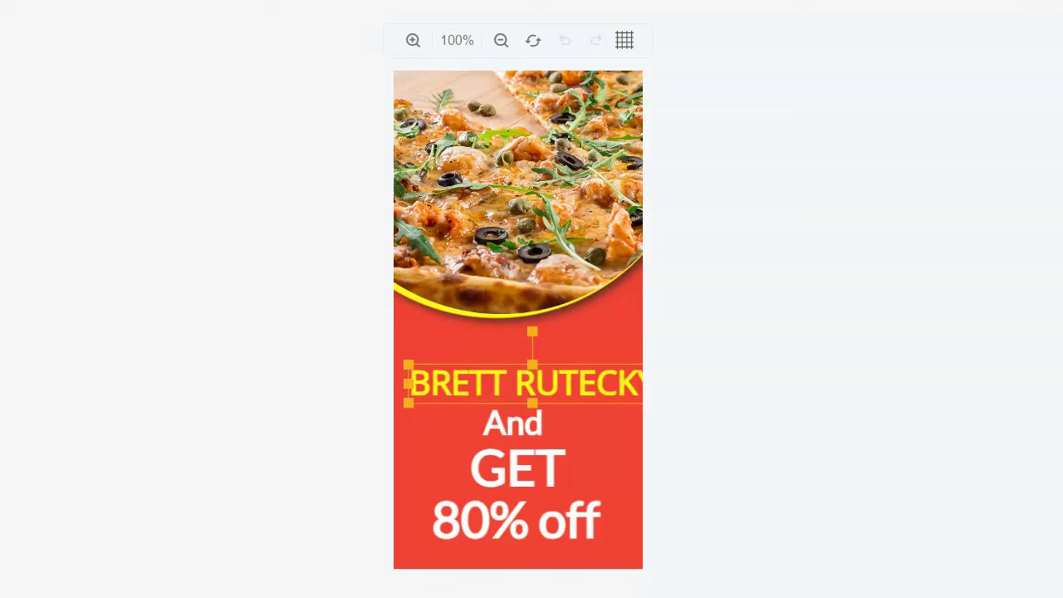
pyautogui.moveTo(407, 403); pyautogui.dragTo(445, 402)
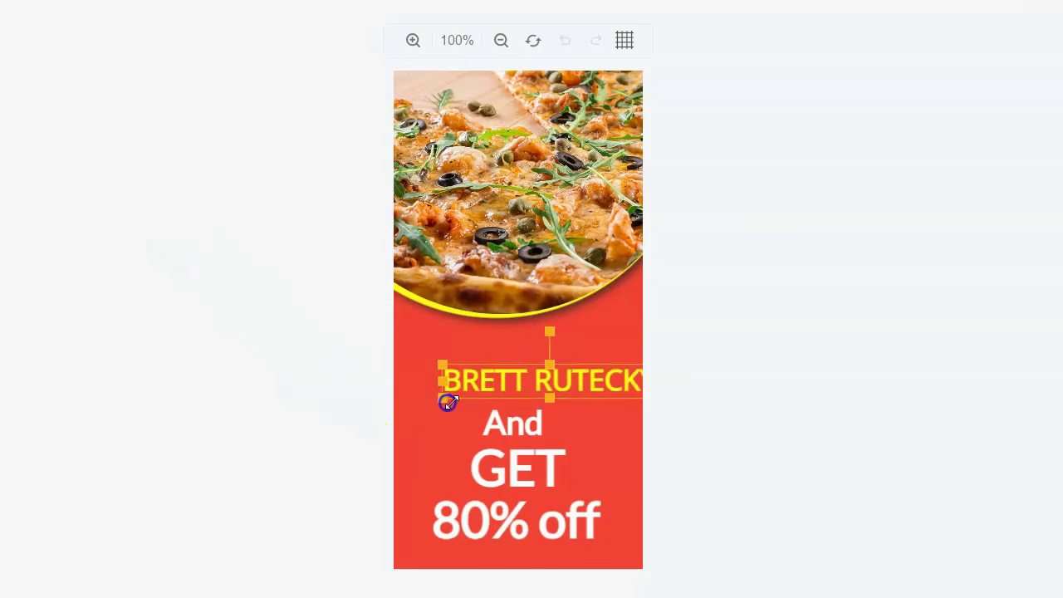
pyautogui.moveTo(589, 382); pyautogui.dragTo(565, 382)
pyautogui.click(543, 456)
pyautogui.click(532, 430)
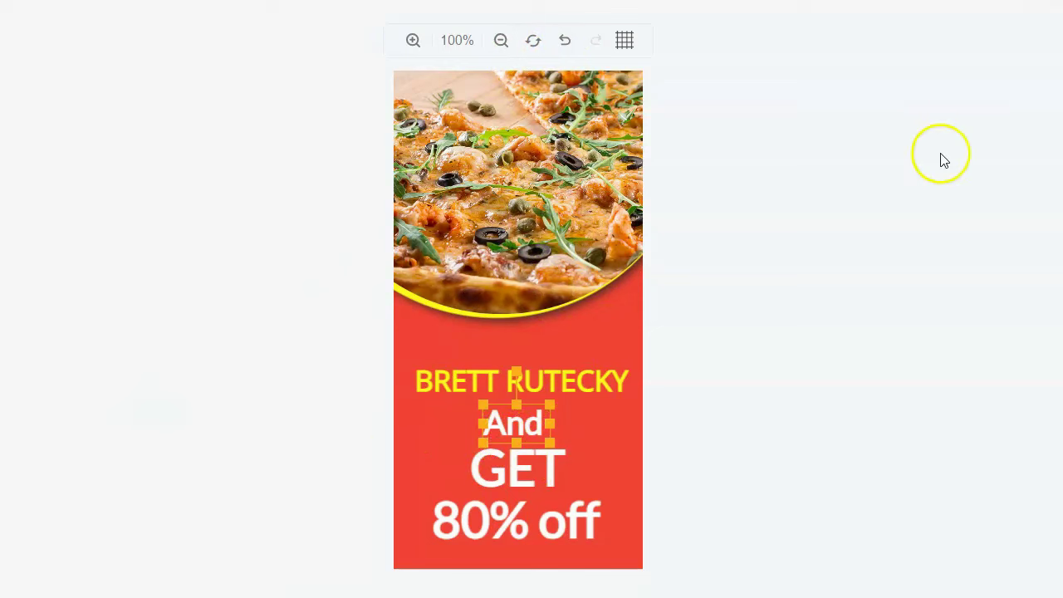
# Change the And line under the name to 'is'.
pyautogui.rightClick(504, 425)
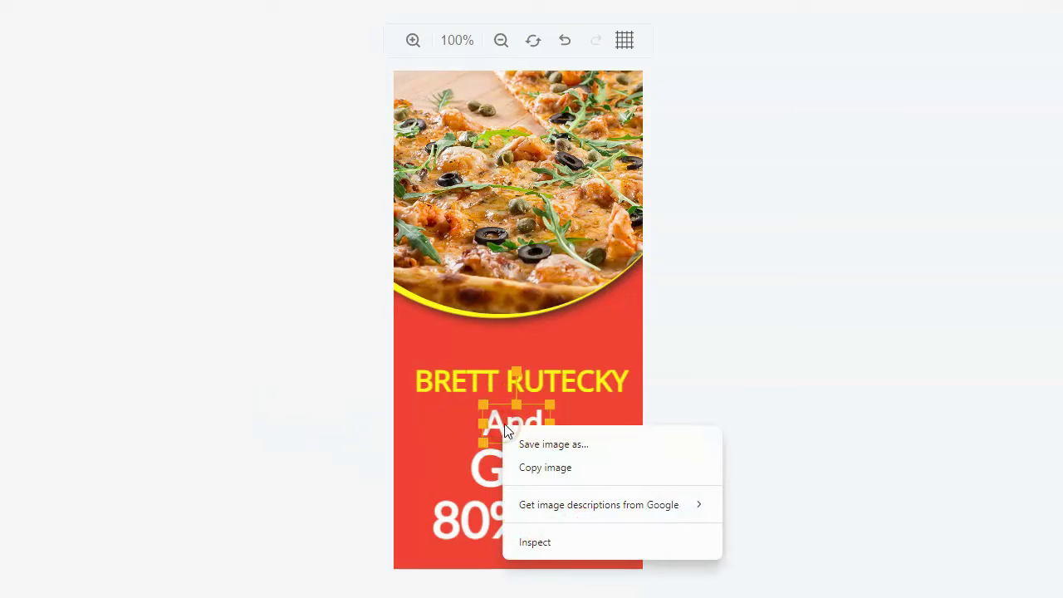
pyautogui.click(510, 426)
pyautogui.click(484, 420)
pyautogui.click(471, 174)
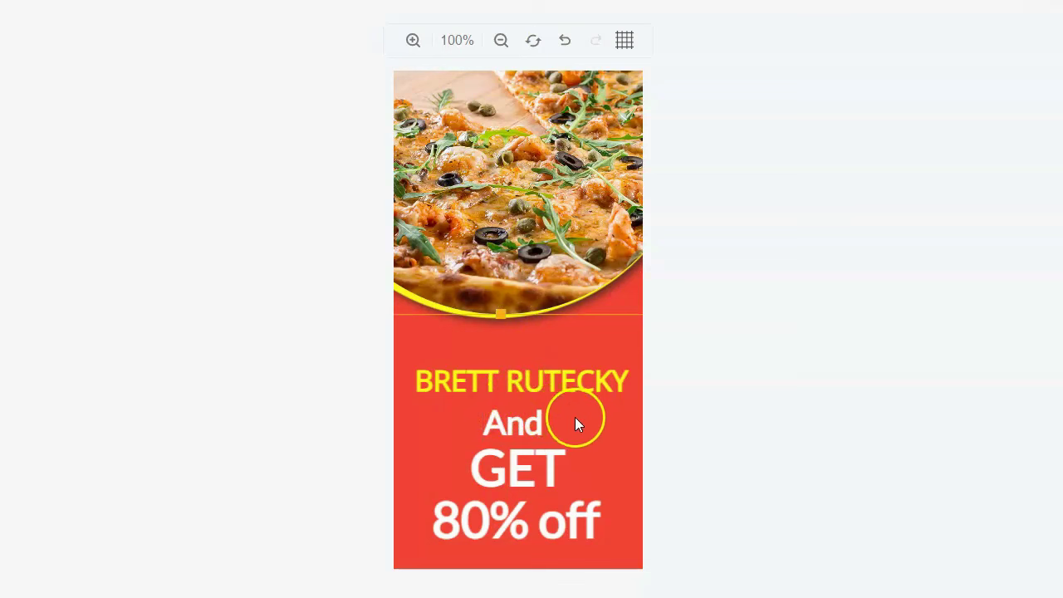
pyautogui.click(505, 468)
pyautogui.click(510, 428)
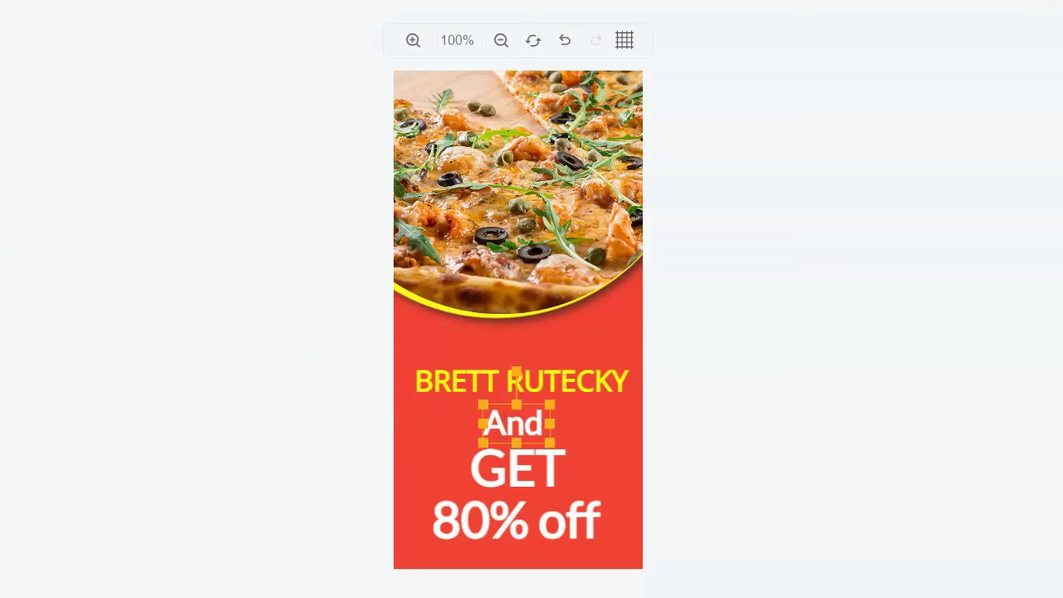
pyautogui.write('is')
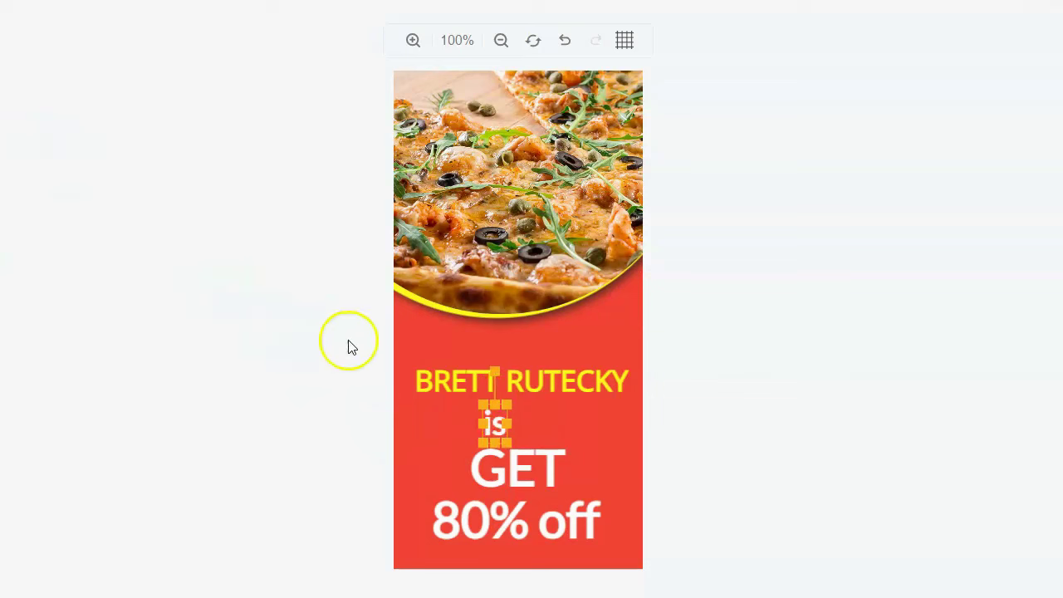
# Change GET to 'making' and 80% off to 'foood'.
pyautogui.click(518, 467)
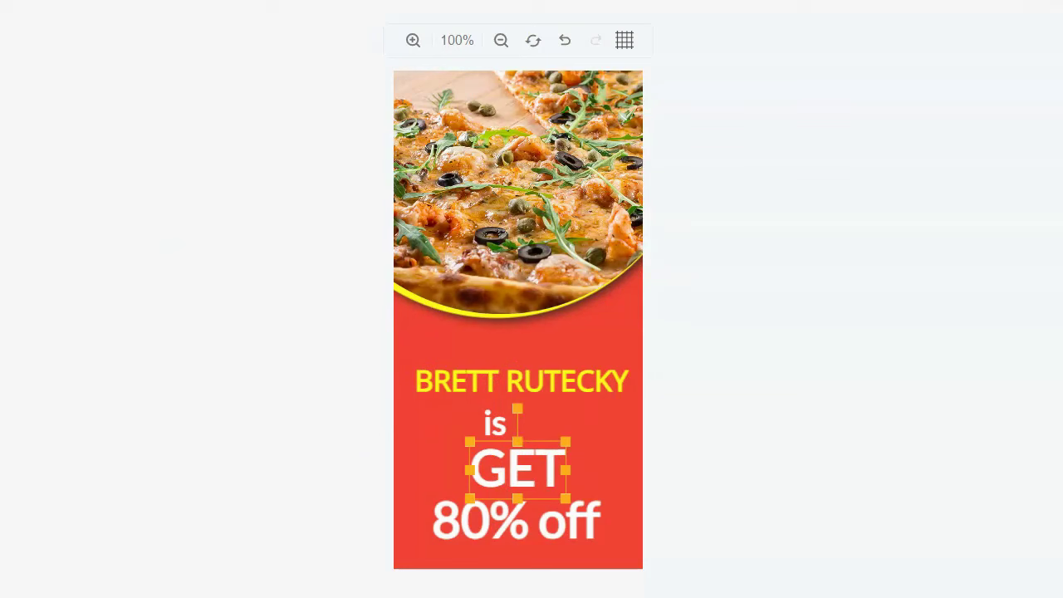
pyautogui.write('making')
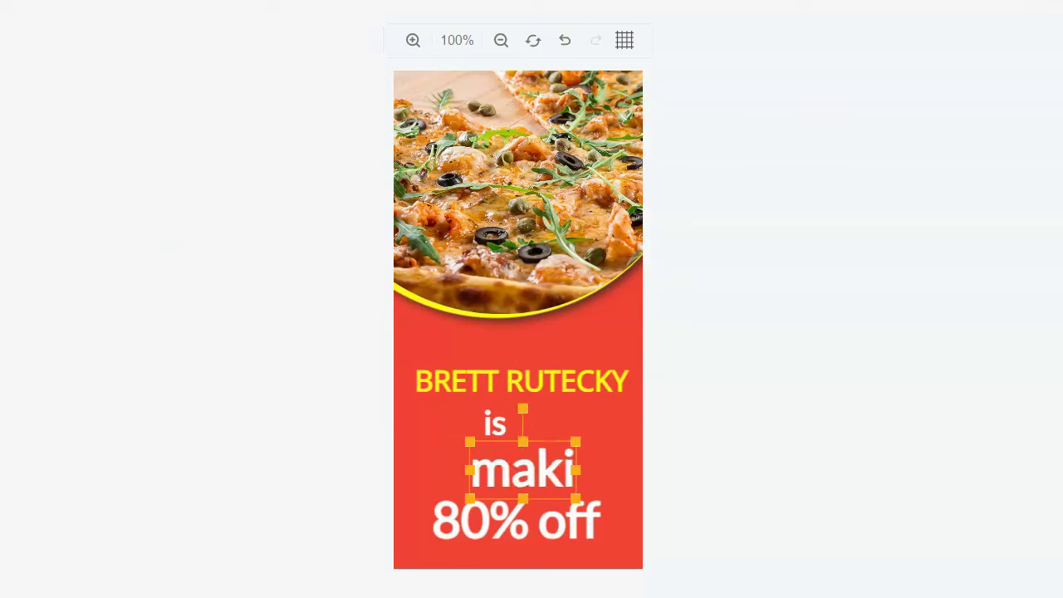
pyautogui.click(510, 526)
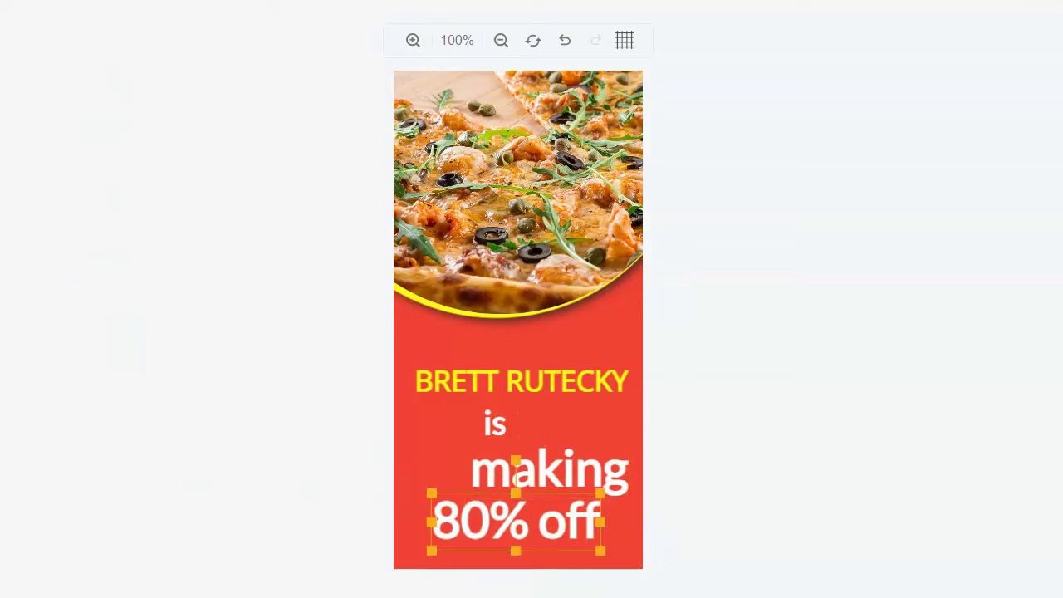
pyautogui.write('foioi')
pyautogui.press('BackSpace')
pyautogui.press('BackSpace')
pyautogui.press('BackSpace')
pyautogui.write('ood')
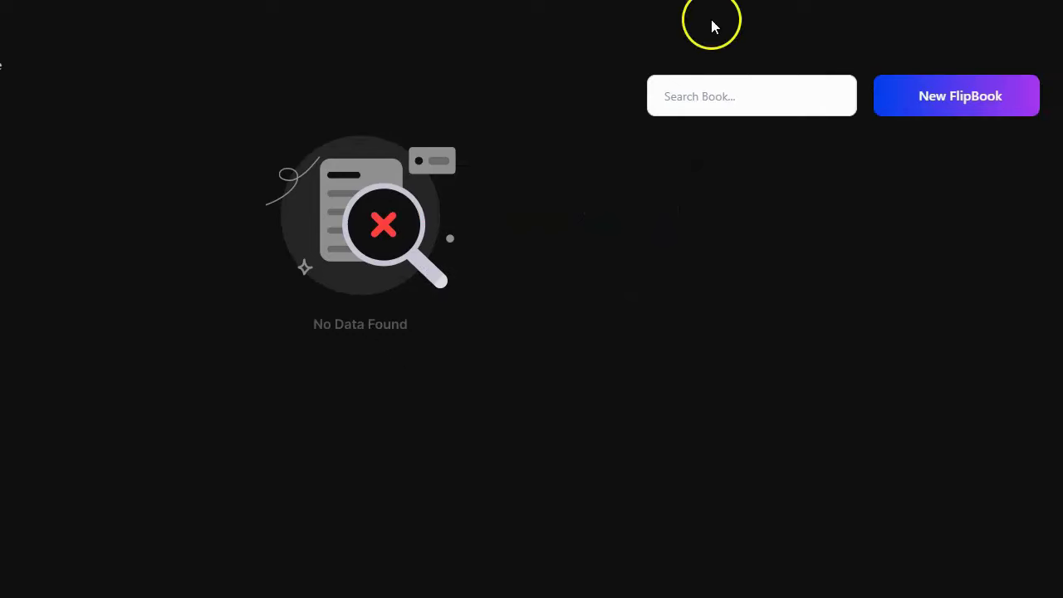
# Start a new flipbook with New FlipBook.
pyautogui.click(980, 94)
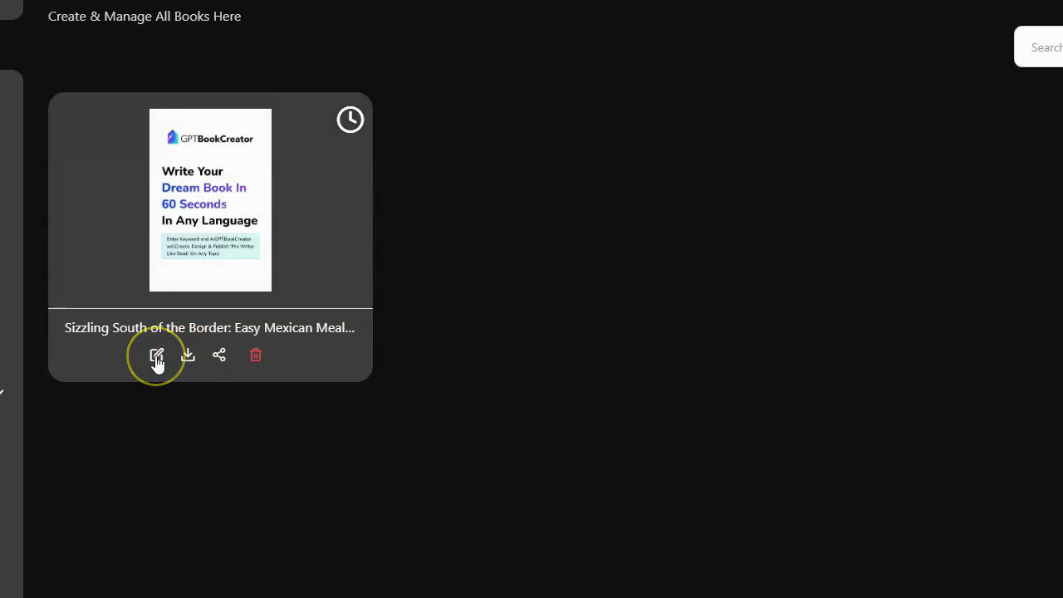
# Open the cover design for the Sizzling South of the Border cookbook from its card.
pyautogui.click(155, 356)
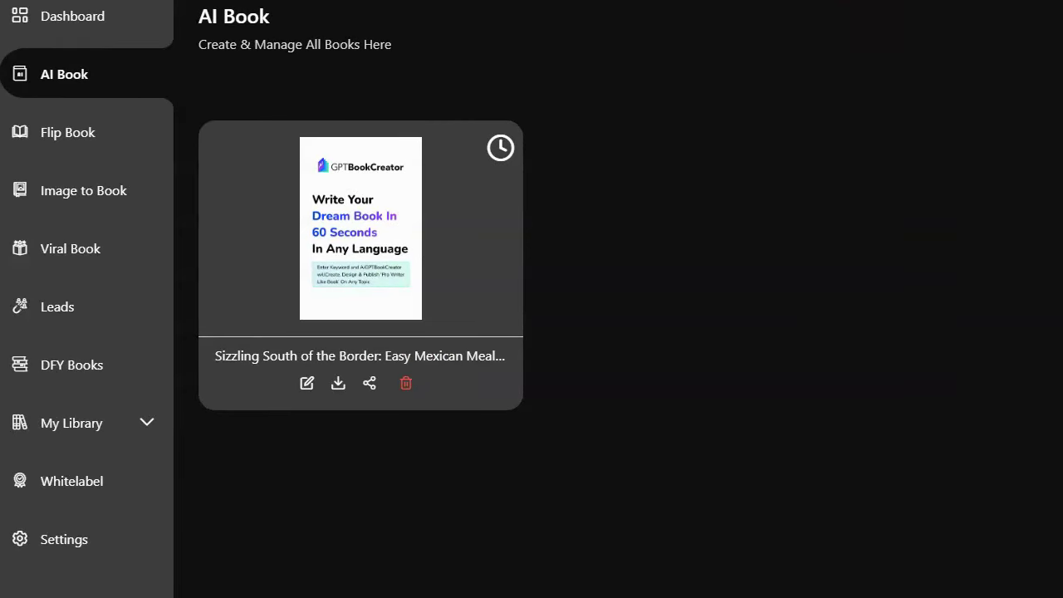
# Browse the Settings, Whitelabel, My Library, DFY Books, Leads and Viral Book pages in turn.
pyautogui.click(47, 548)
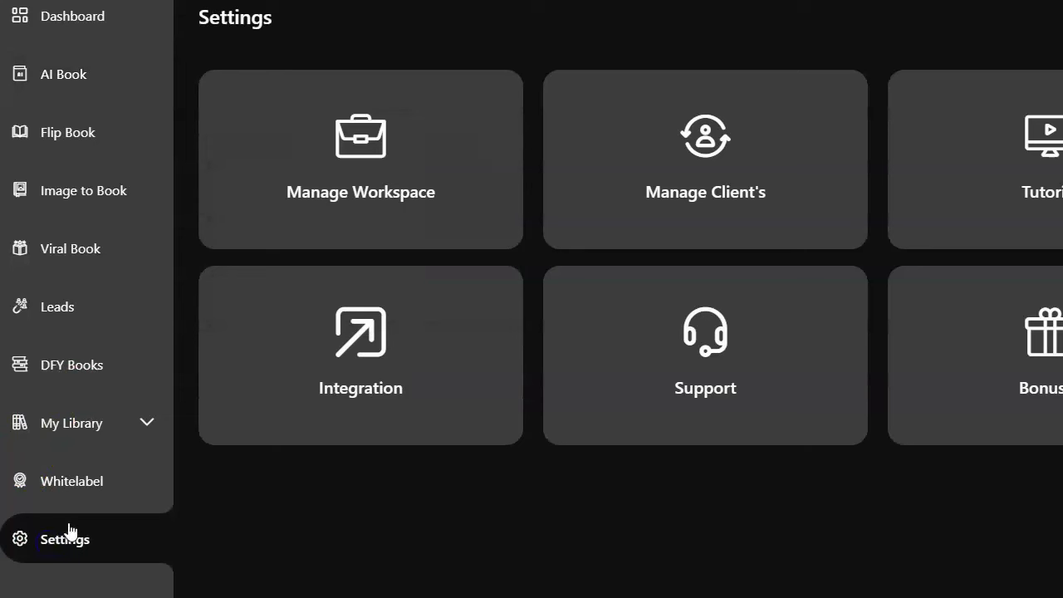
pyautogui.click(93, 493)
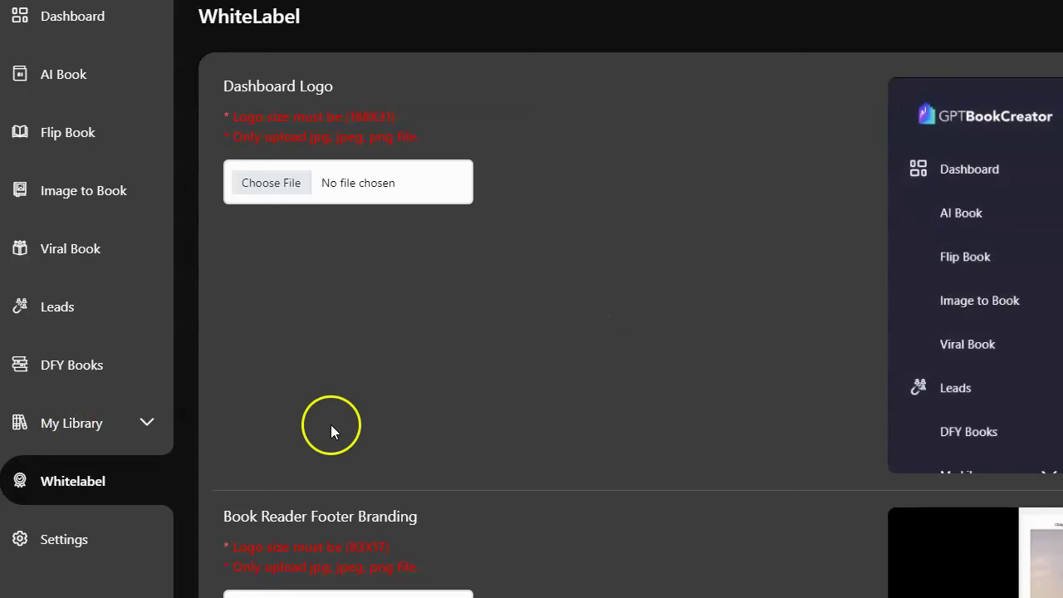
pyautogui.click(50, 425)
pyautogui.click(75, 370)
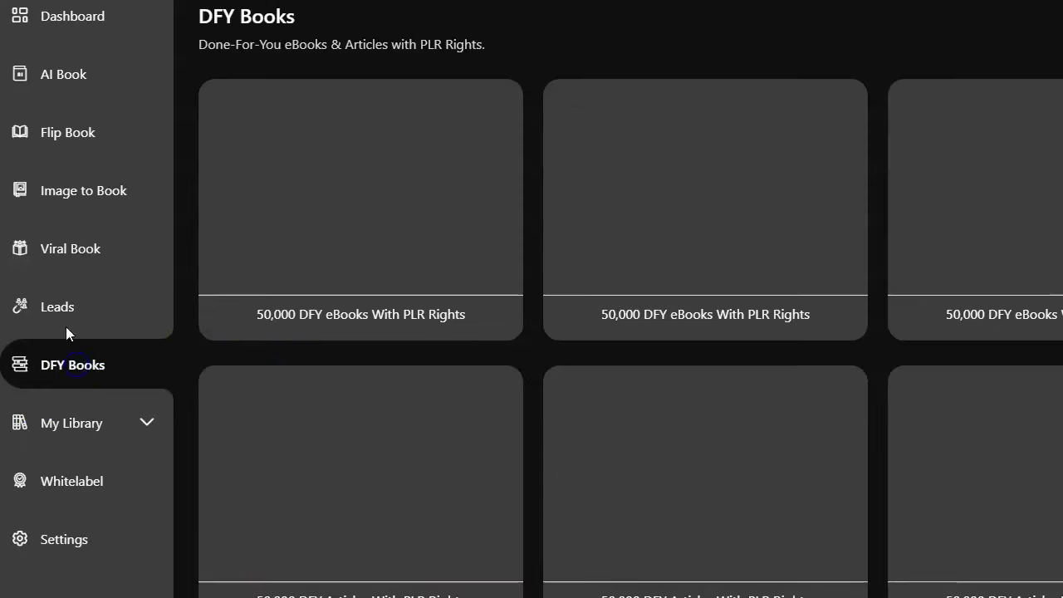
pyautogui.click(43, 312)
pyautogui.click(71, 256)
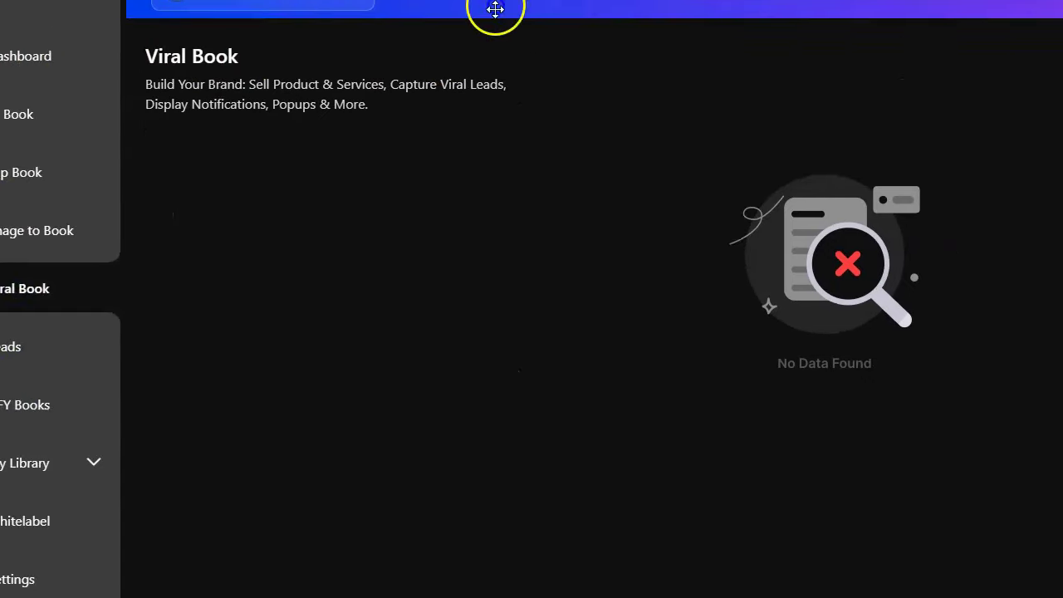
# Glance at the workspace list, then open Tutorial from the profile menu.
pyautogui.click(297, 33)
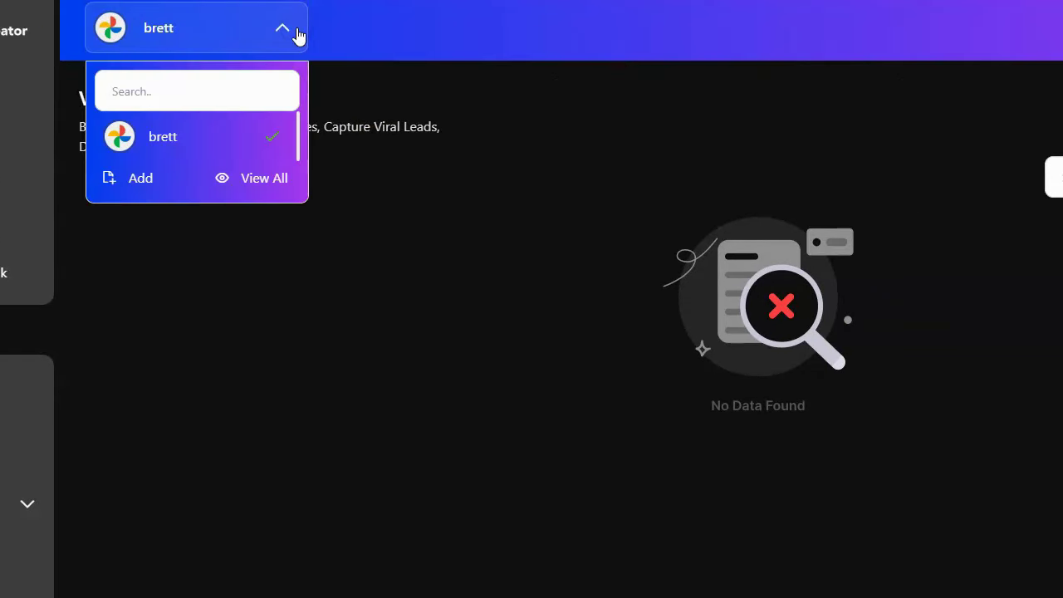
pyautogui.click(298, 33)
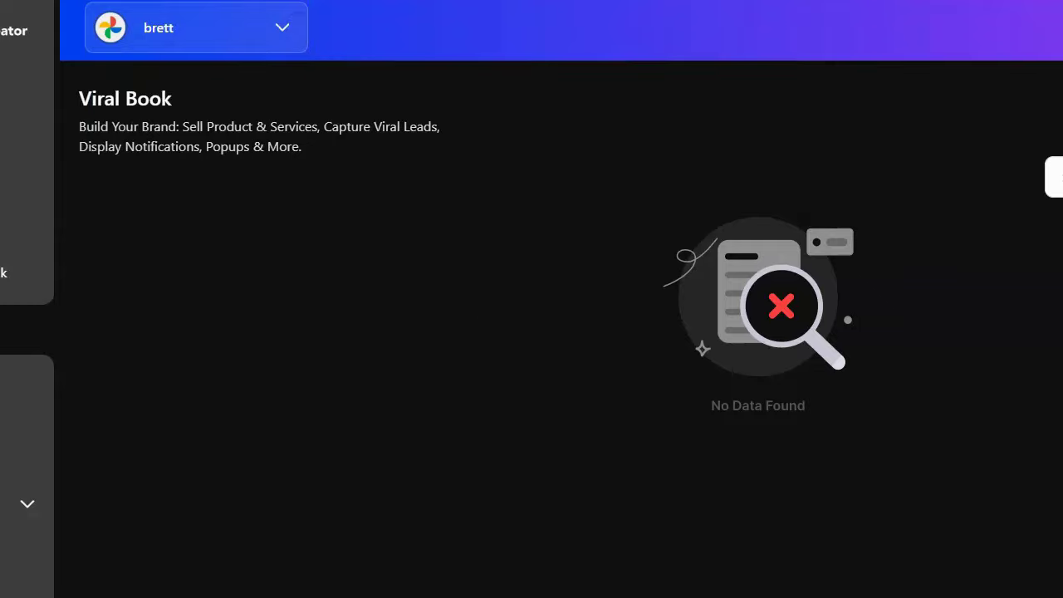
pyautogui.click(1062, 37)
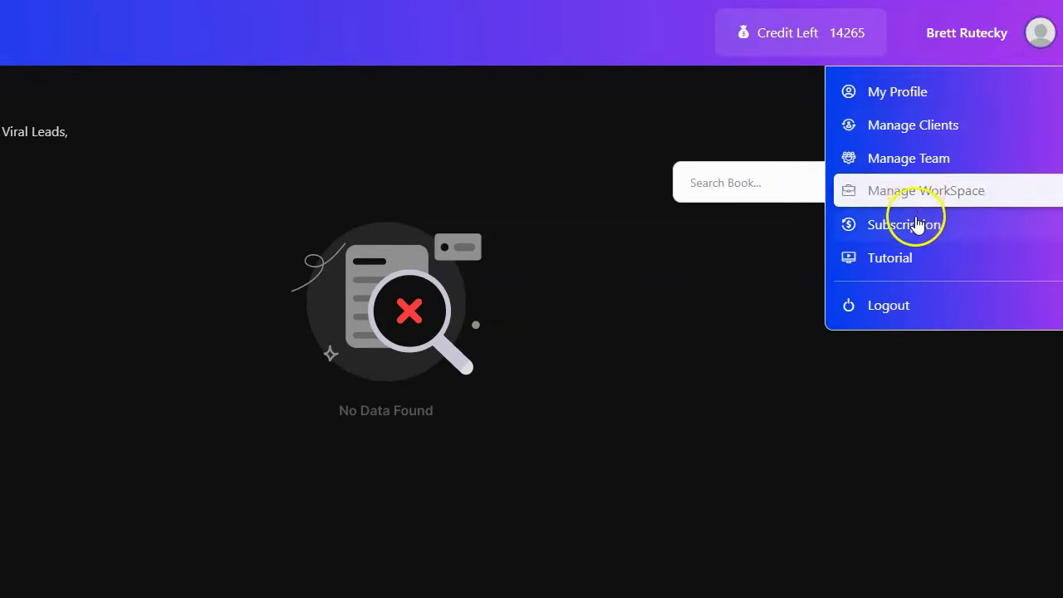
pyautogui.click(908, 248)
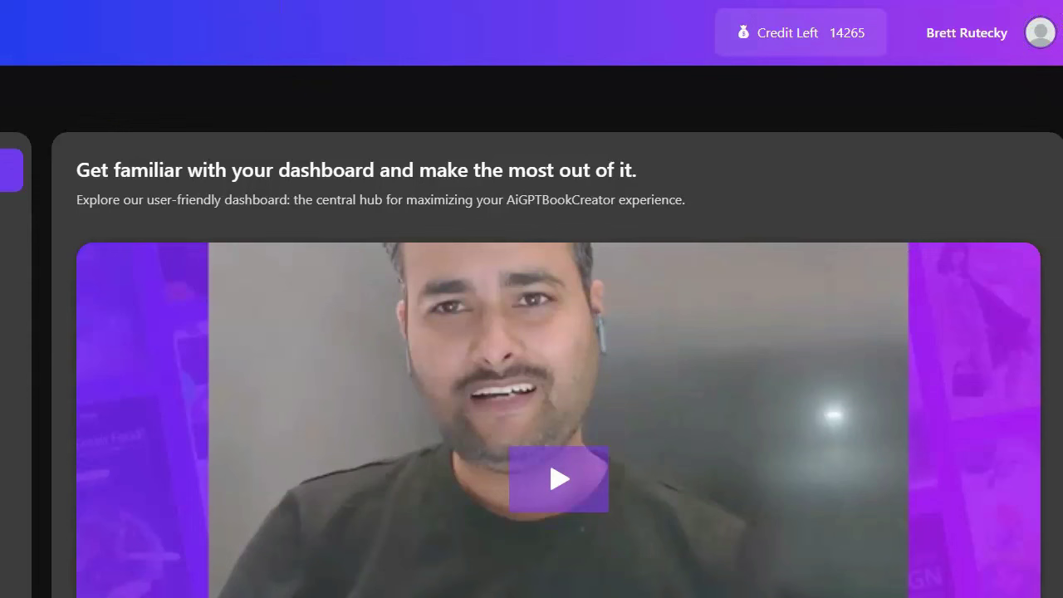
# Reopen Tutorial from the profile menu, then return to the AI Book list showing the Sizzling South of the Border draft.
pyautogui.click(1044, 35)
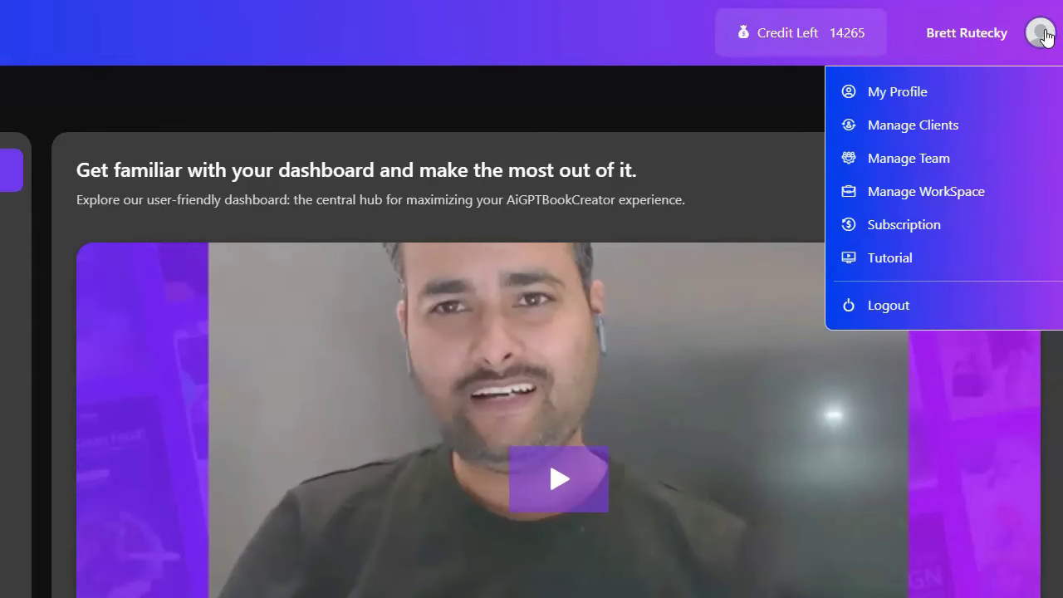
pyautogui.click(897, 264)
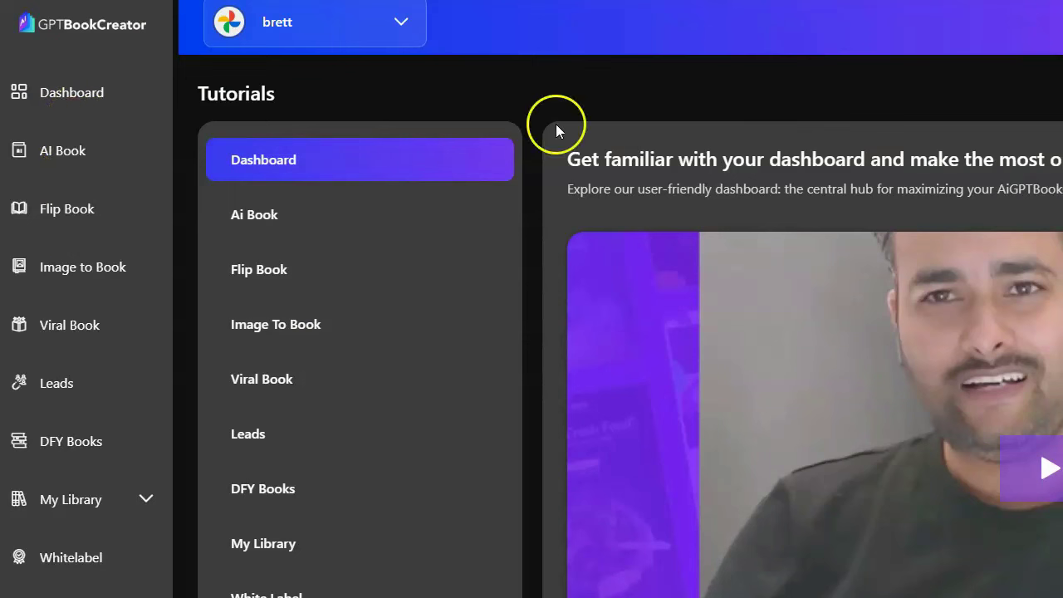
pyautogui.click(71, 153)
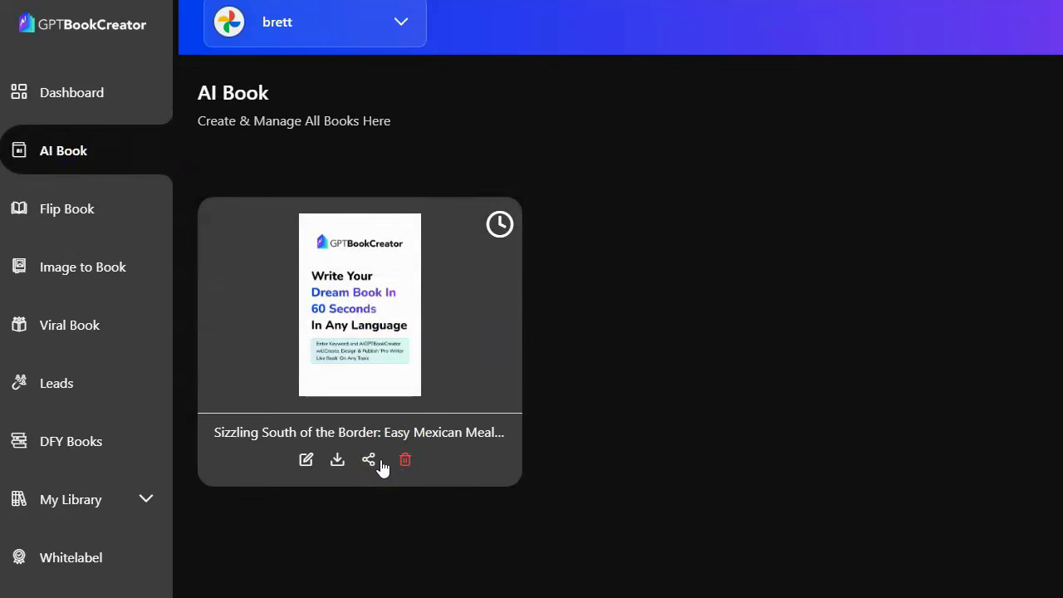
pyautogui.click(373, 459)
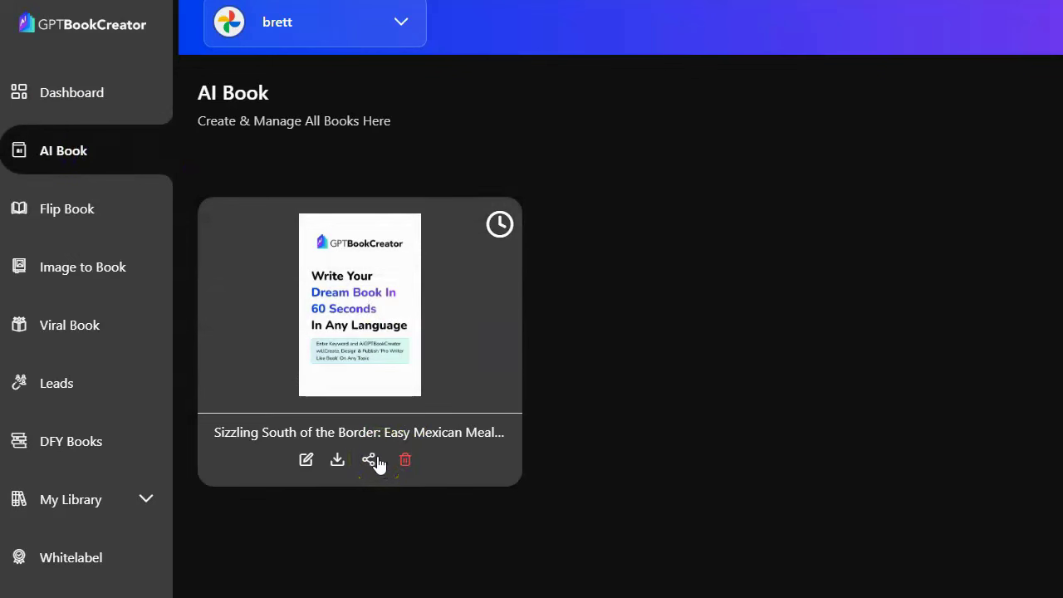